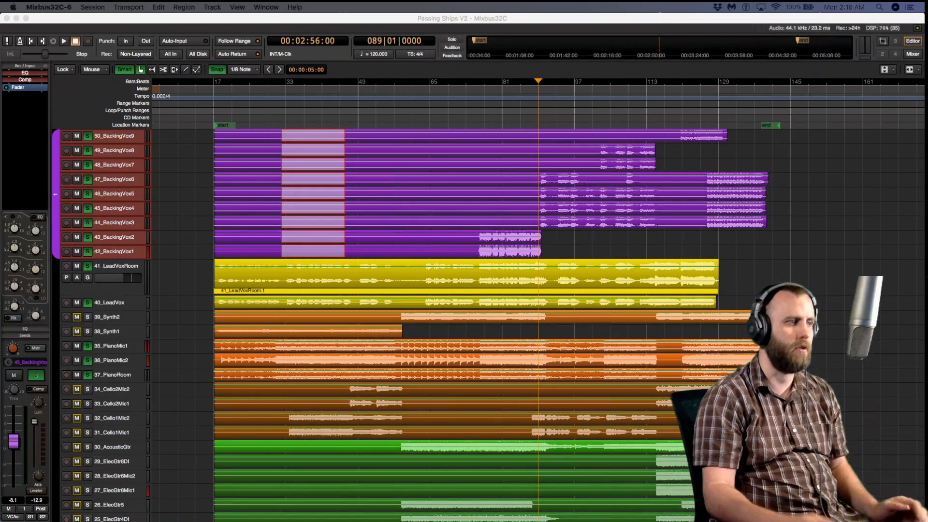
Step: Take the backing vocal tracks out of solo and increase the height of the 30_AcousticGtr track
click(190, 230)
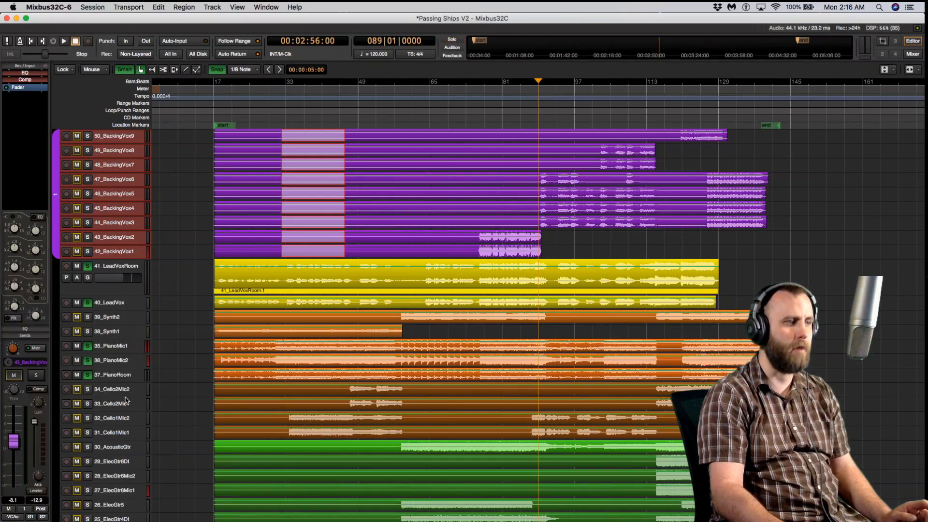
scroll(138, 409, down, 5)
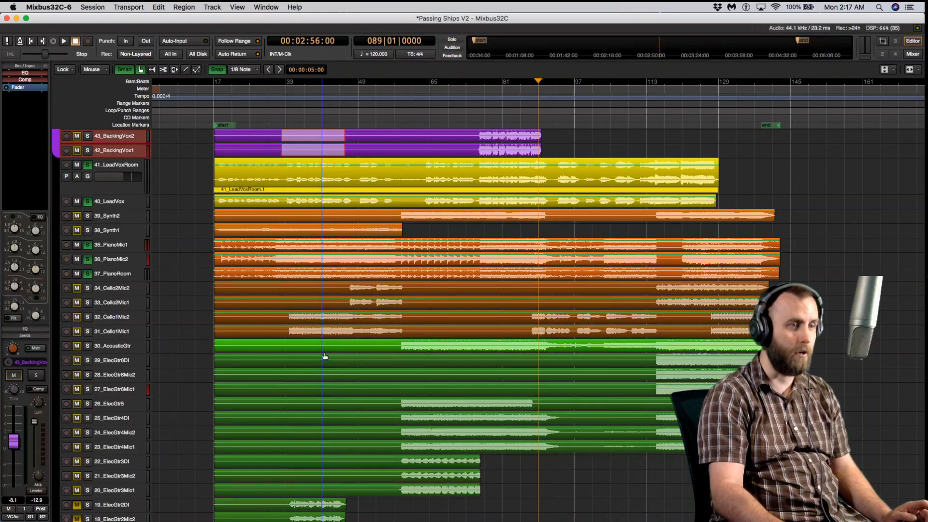
drag(140, 353, 142, 382)
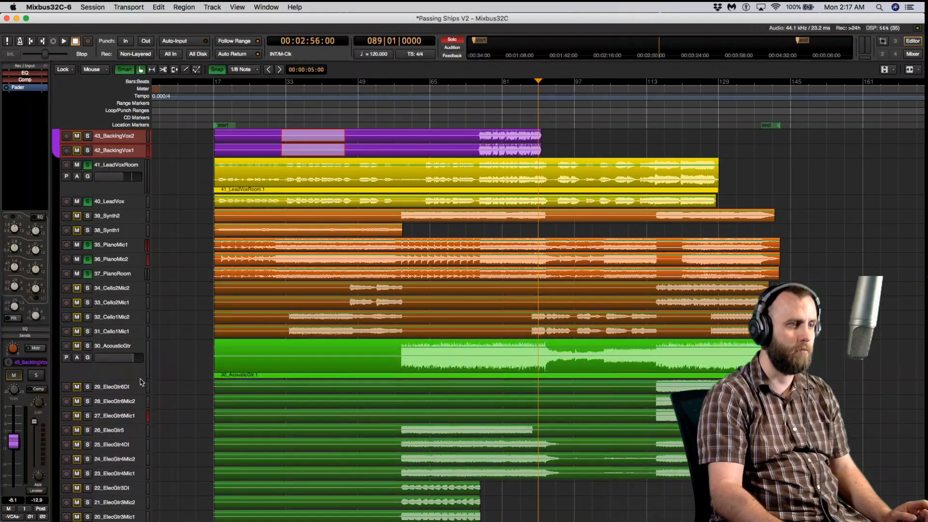
Step: Place the playhead at bar 58 and look over the track list from the backing vocals to the kick drums
click(400, 119)
scroll(151, 363, down, 5)
scroll(151, 358, down, 5)
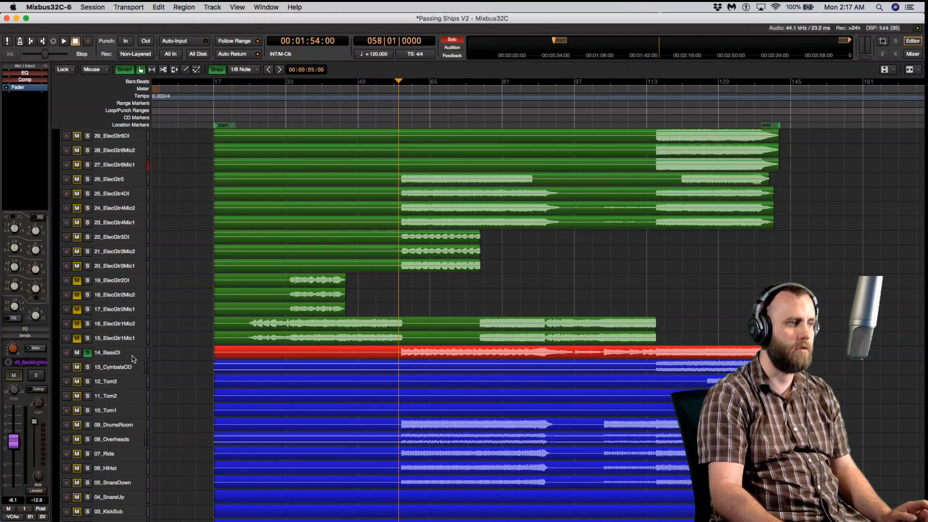
scroll(132, 359, down, 6)
scroll(133, 359, up, 18)
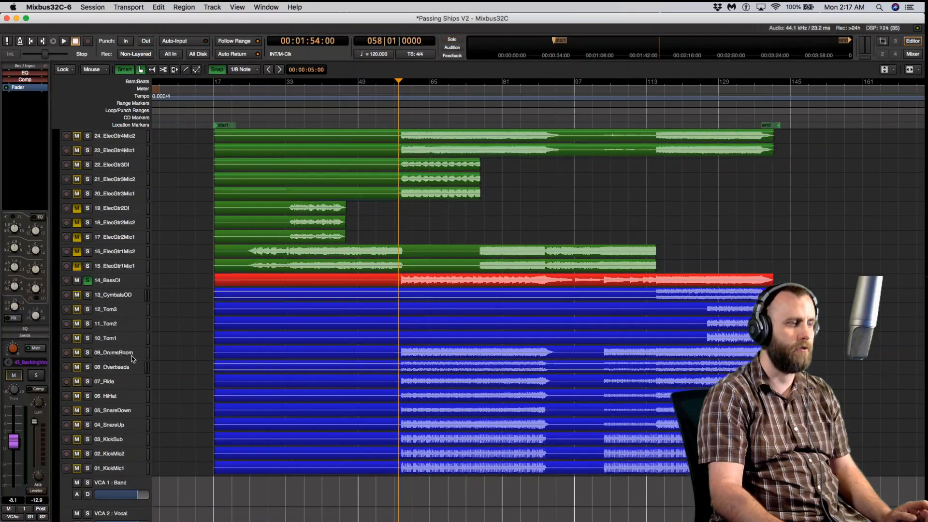
scroll(132, 358, up, 11)
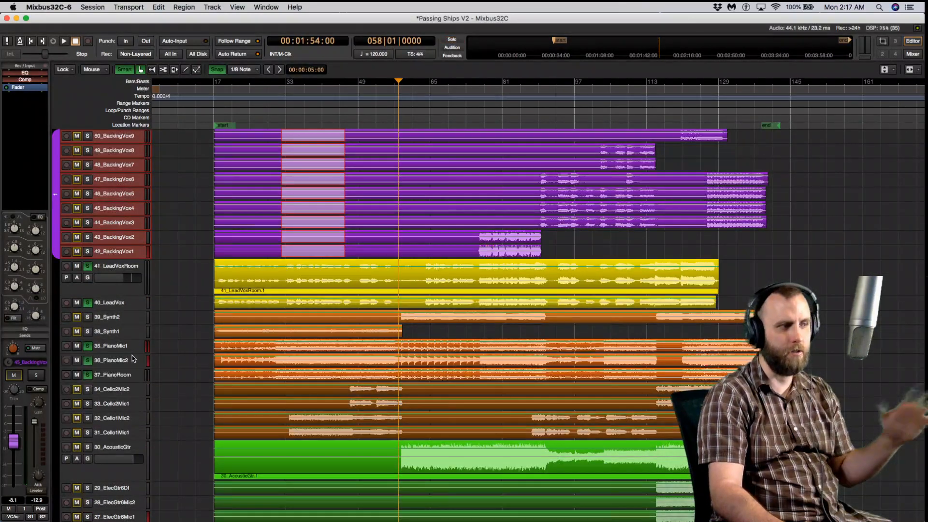
scroll(133, 359, down, 18)
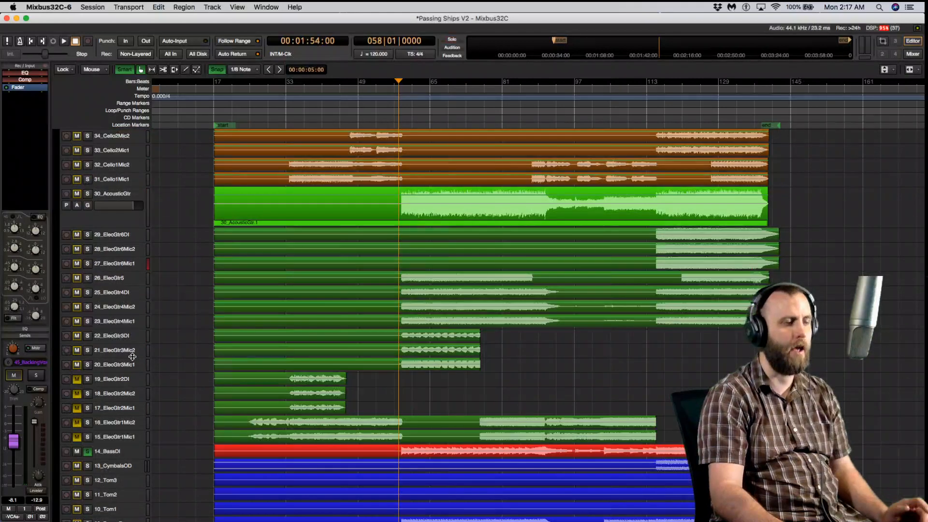
scroll(134, 359, down, 8)
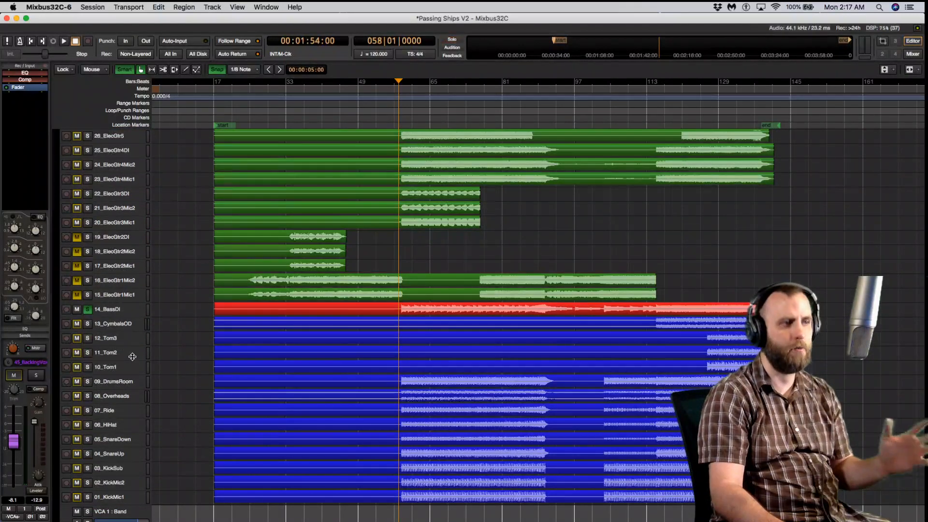
scroll(132, 358, up, 15)
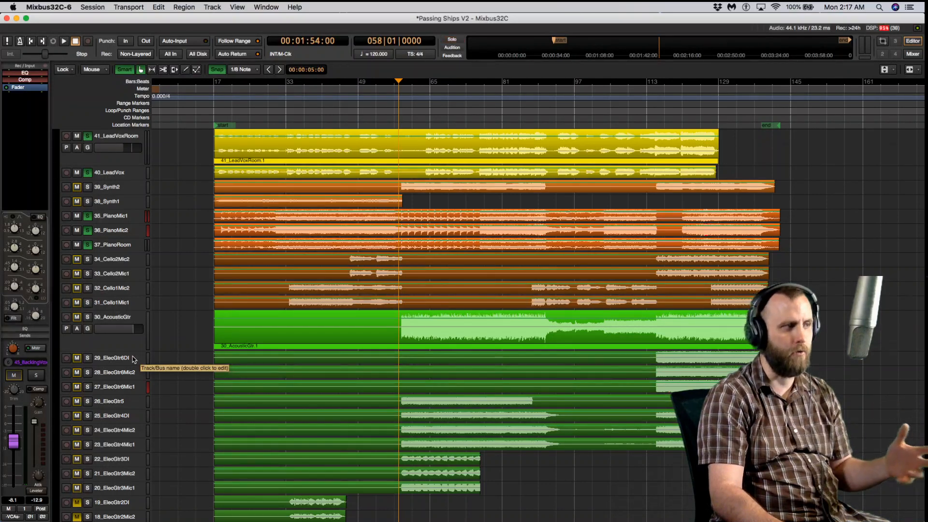
scroll(134, 359, down, 8)
scroll(133, 357, up, 13)
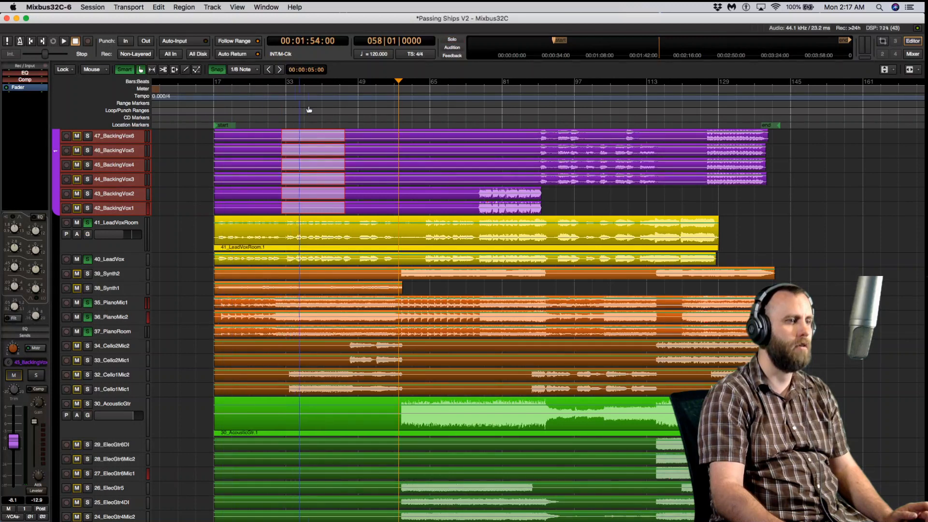
Step: Play the soloed tracks from bar 18, save the session during playback, and stop
click(218, 118)
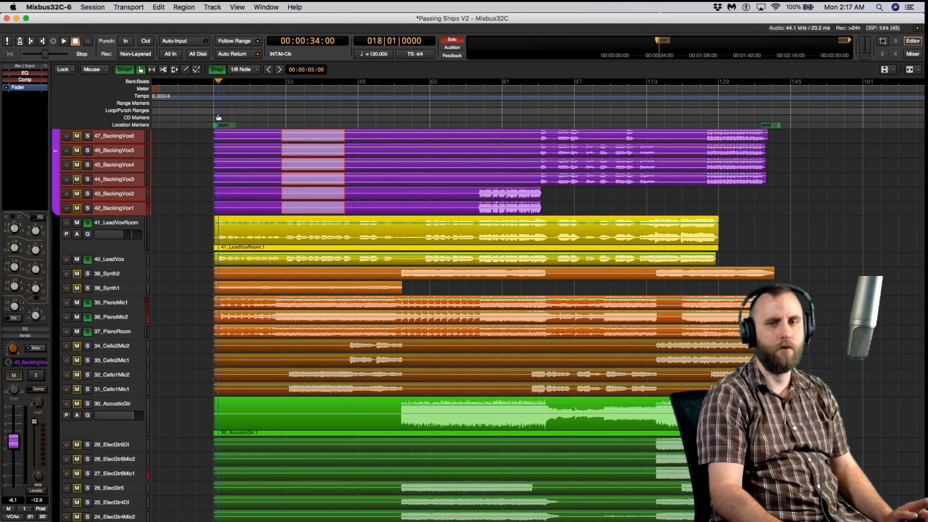
key(space)
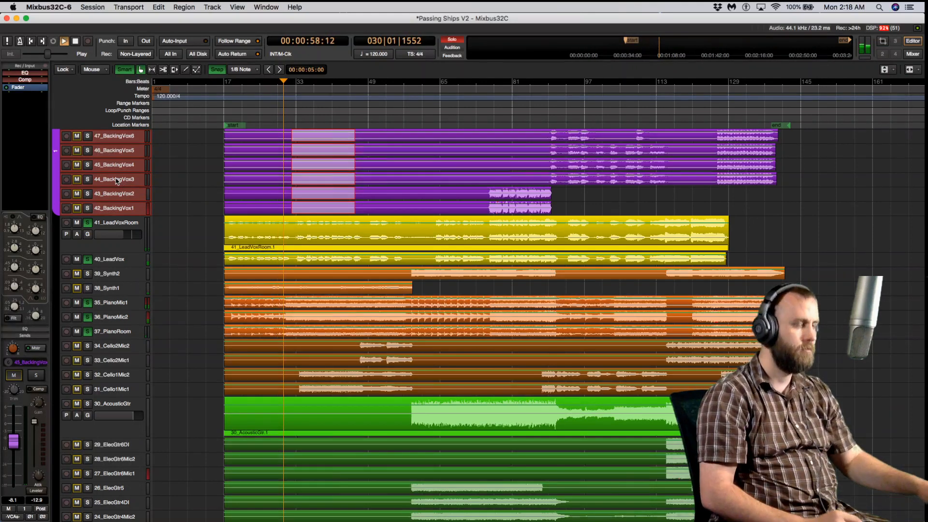
key(super+s)
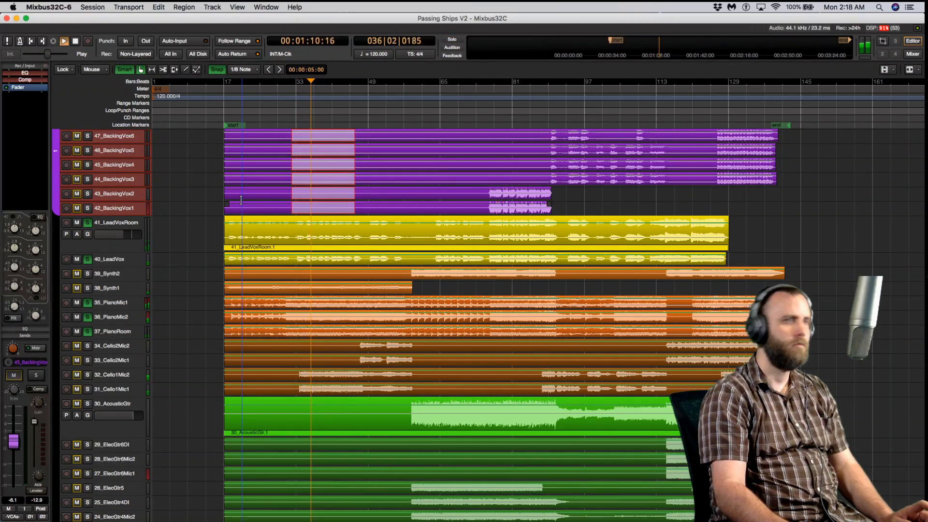
key(space)
key(space)
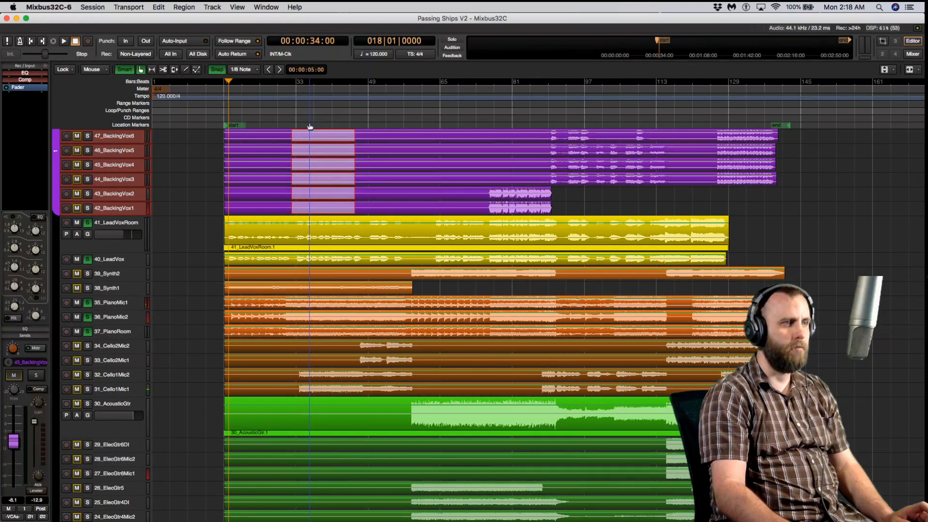
Step: Create a track group named Cello for the four cello tracks, with the orange colour #BF641A
scroll(310, 122, up, 1)
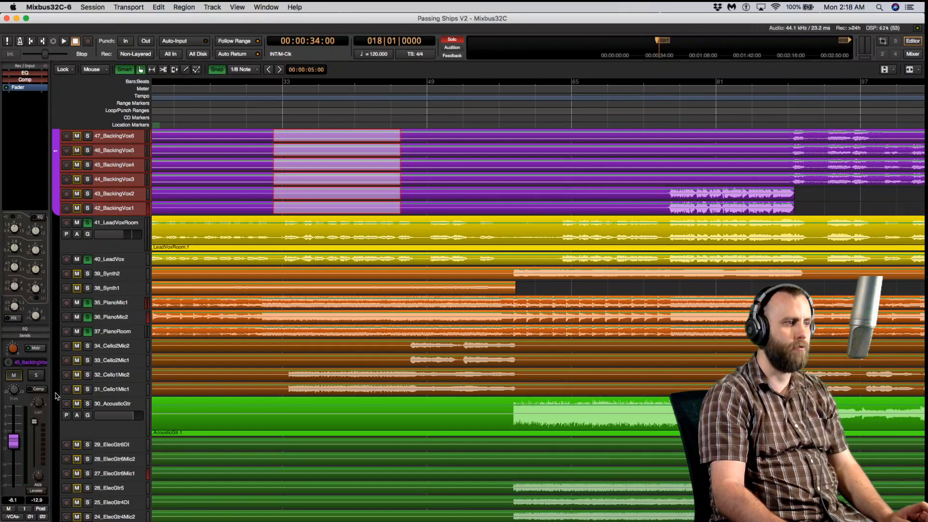
click(55, 344)
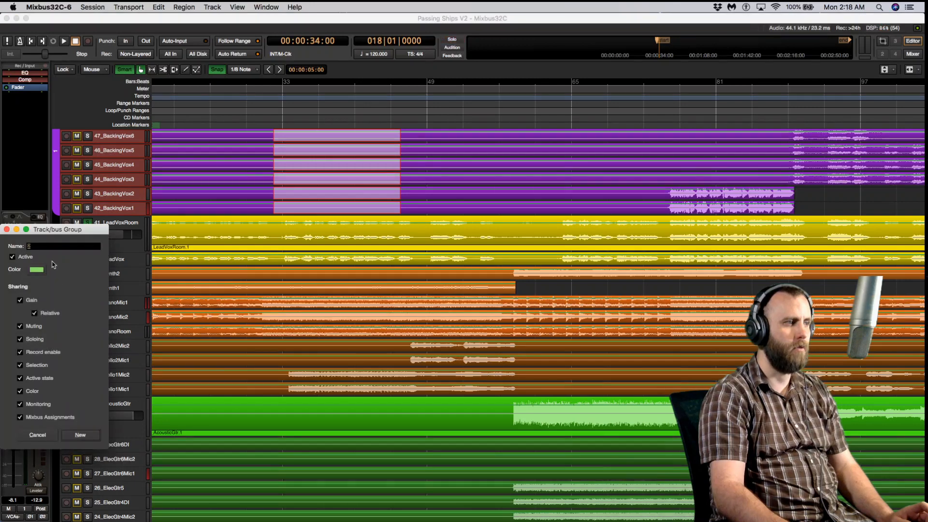
text(Cello)
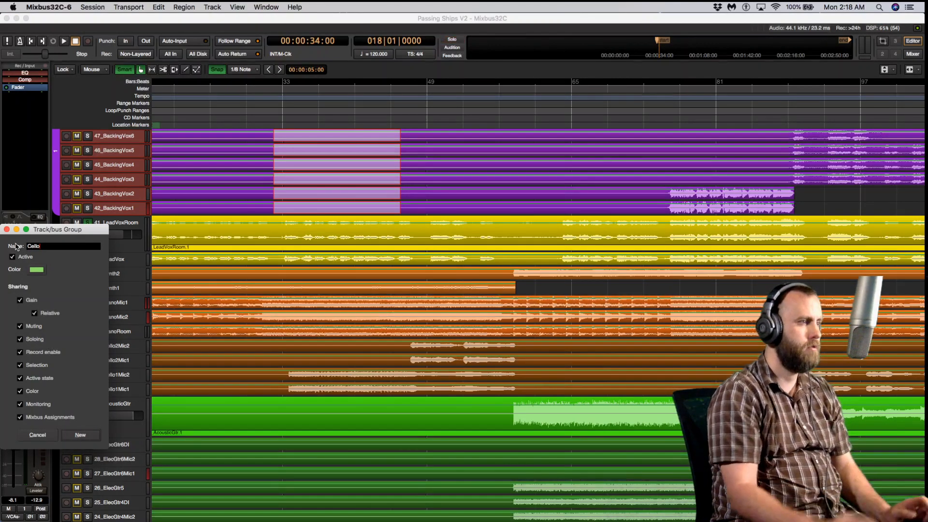
click(35, 270)
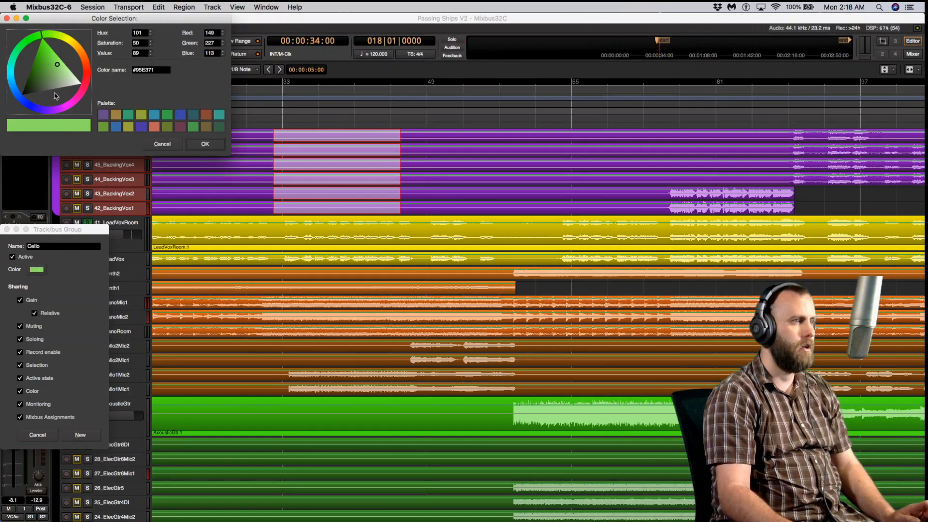
drag(44, 39, 61, 60)
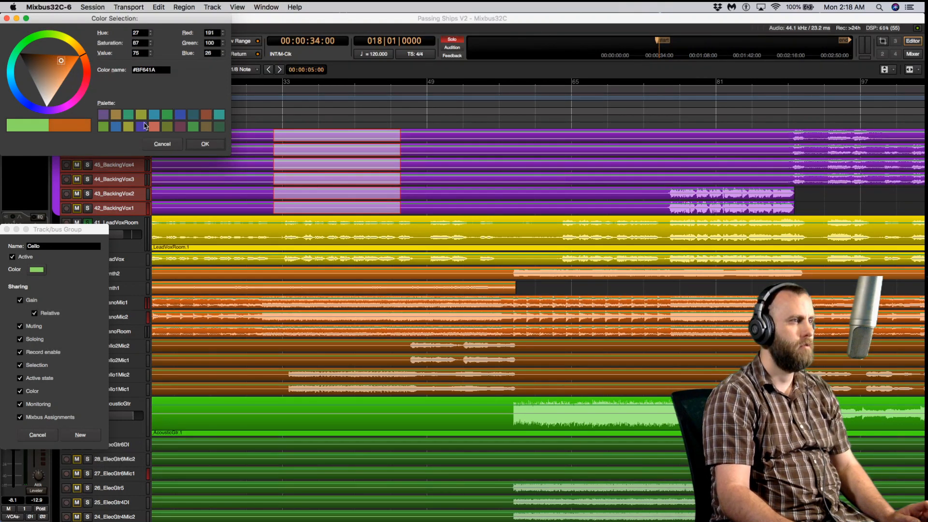
click(206, 144)
click(81, 436)
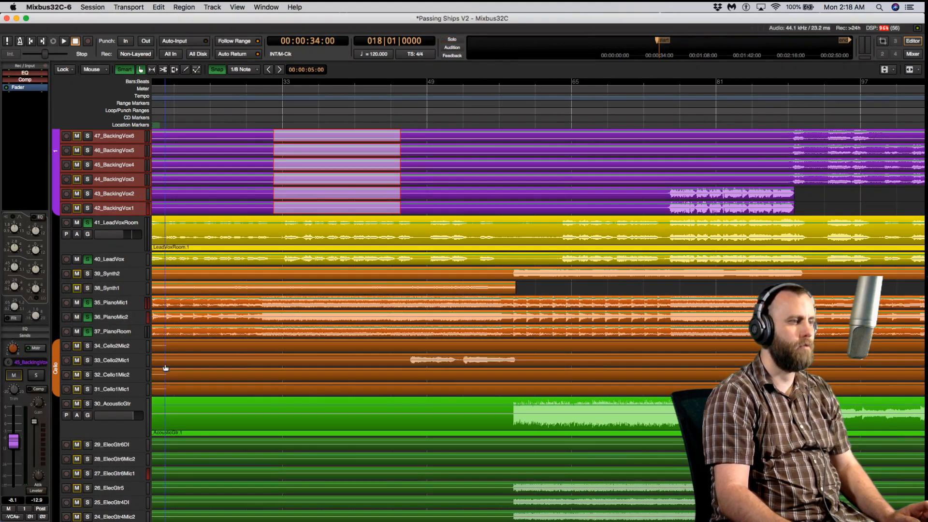
Step: Solo the four cello tracks and start playback from bar 33
key(p)
click(87, 389)
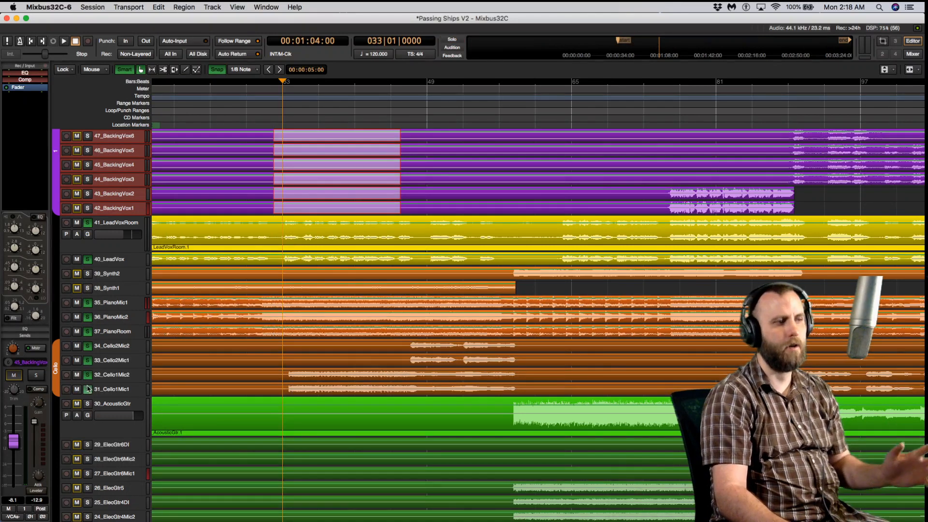
key(space)
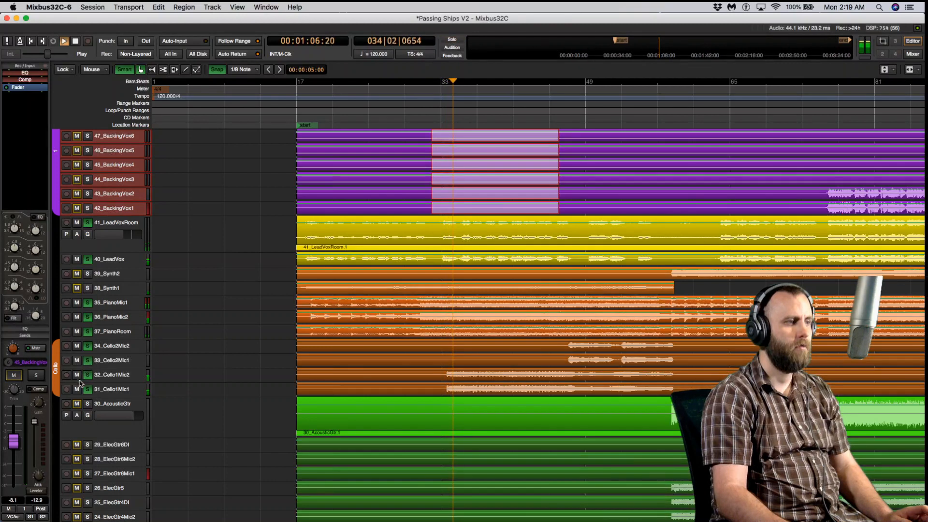
Step: Select the Cello group's tracks and lower their shared fader level, bringing 32_Cello1Mic2 to -4.3 dB
click(55, 370)
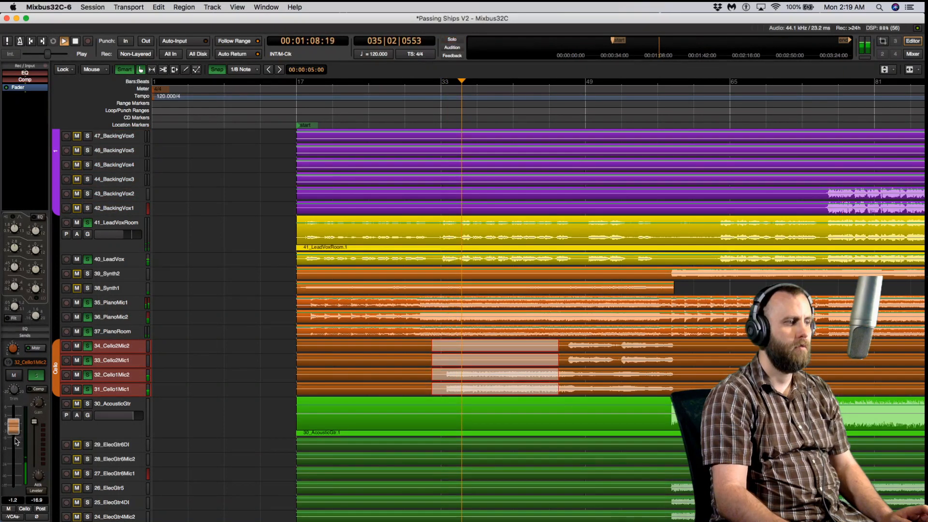
drag(17, 431, 20, 457)
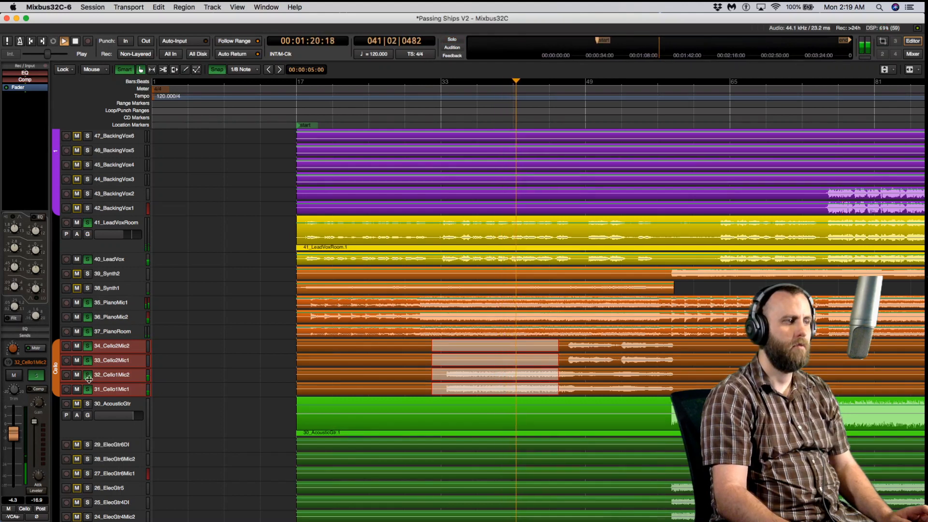
scroll(116, 372, down, 10)
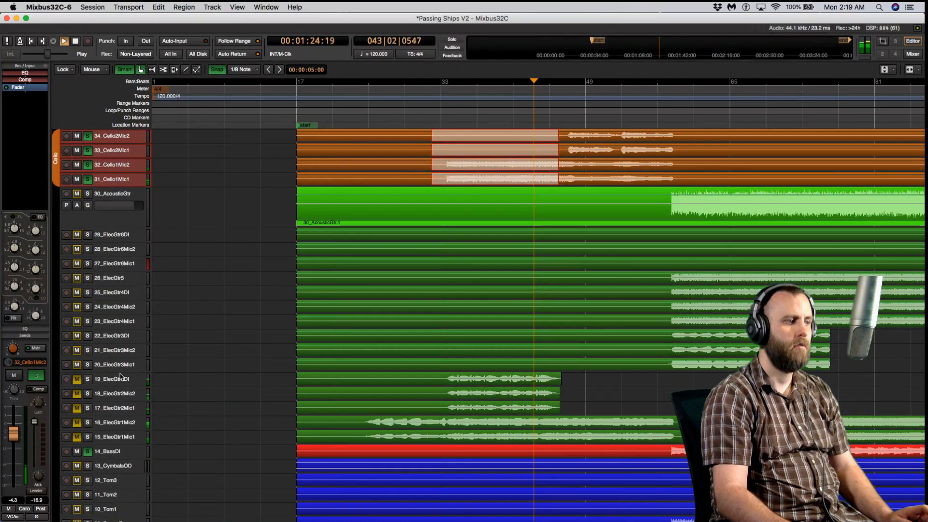
scroll(120, 376, up, 4)
scroll(120, 376, up, 5)
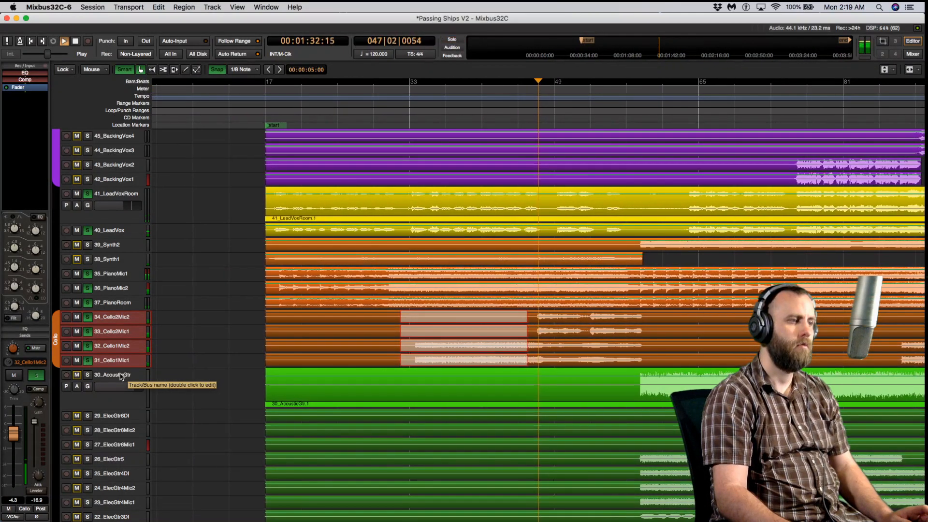
Step: Lower only 34_Cello2Mic2 and 33_Cello2Mic1 to -7.8 dB with the Cello group temporarily disabled, then stop playback
click(128, 317)
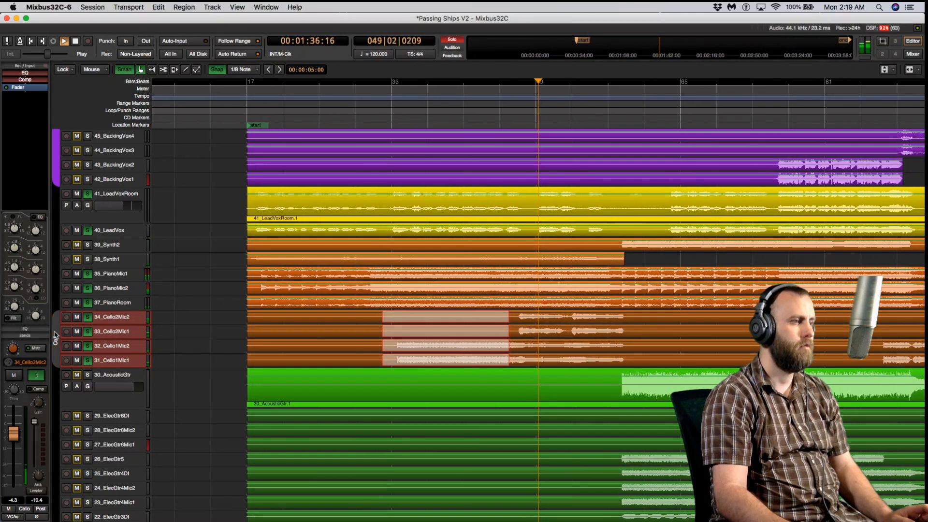
click(127, 317)
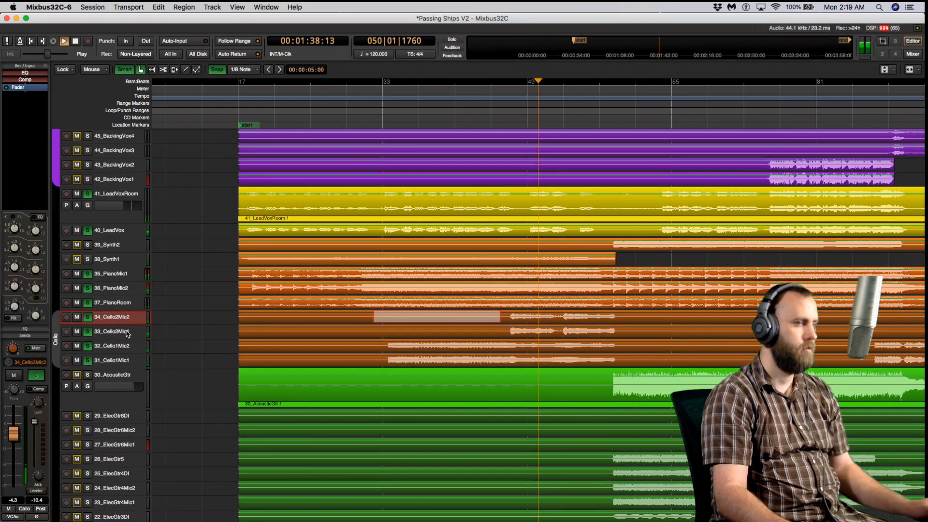
shift+click(128, 332)
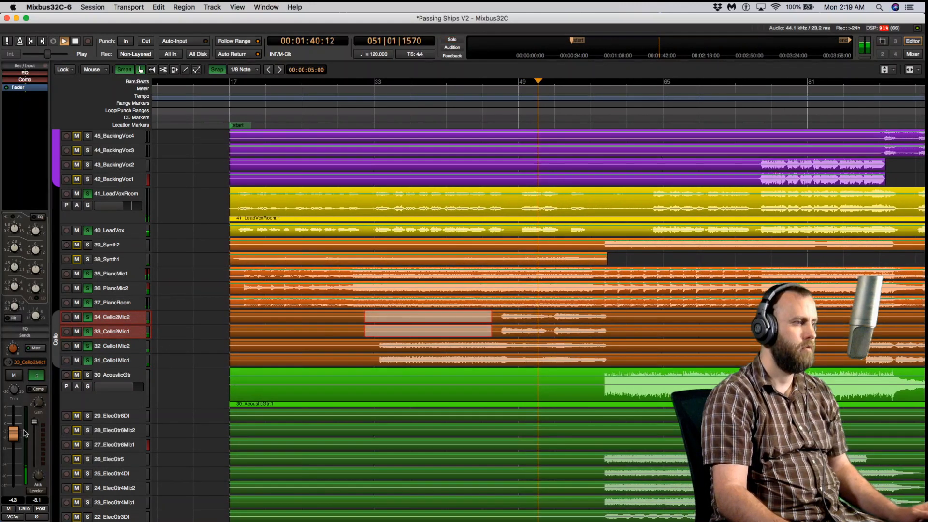
drag(14, 442, 17, 453)
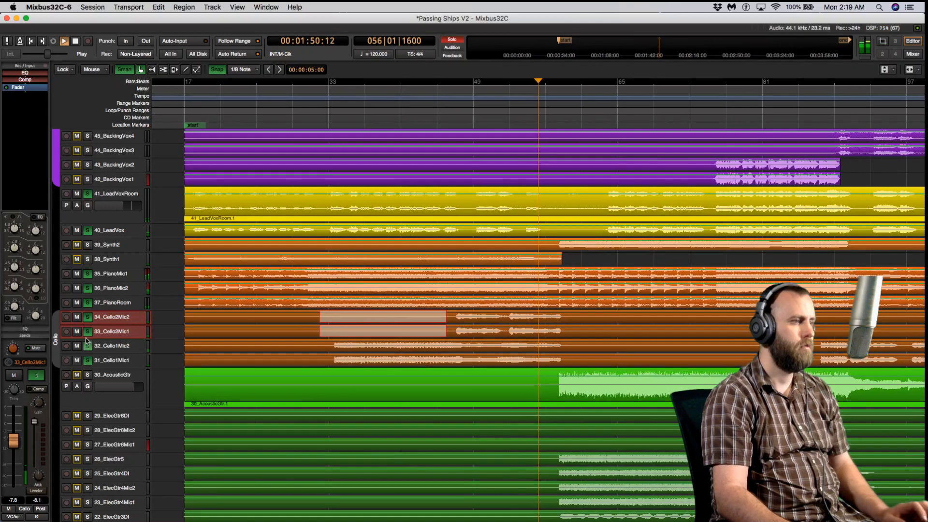
click(57, 331)
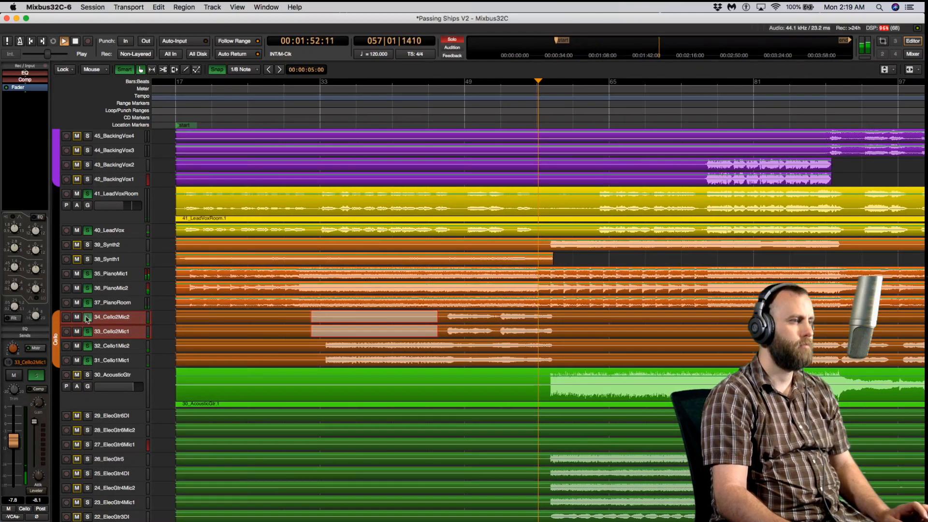
key(space)
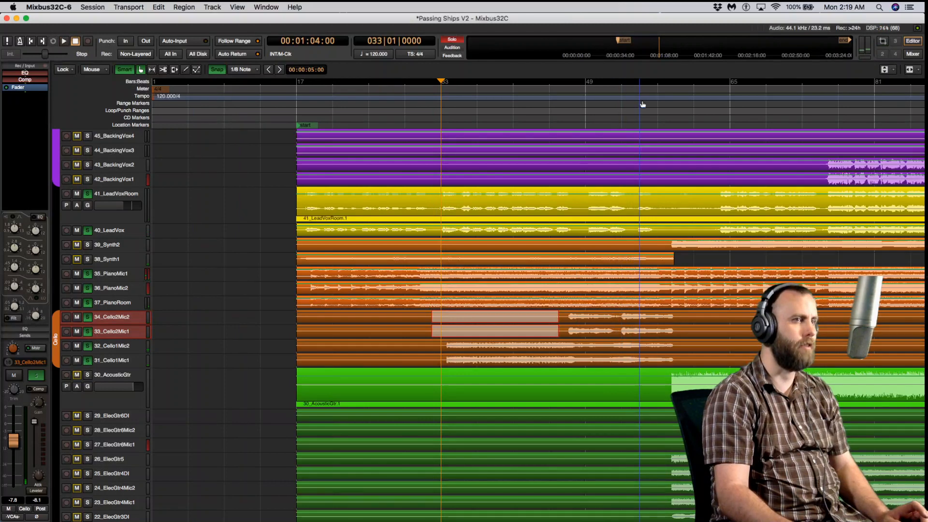
Step: Increase the height of the 40_LeadVox and 41_LeadVoxRoom tracks, with the timeline zoomed in around bars 45 to 61
scroll(642, 100, up, 2)
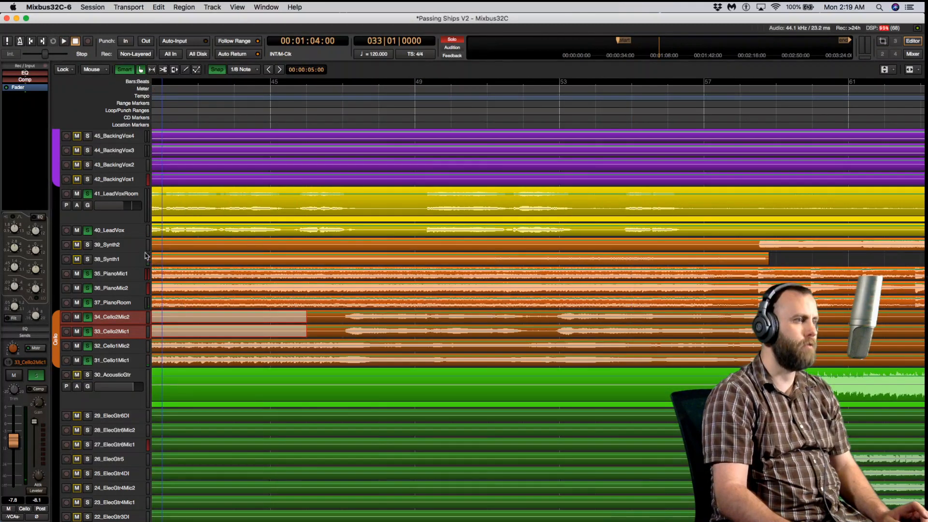
drag(133, 238, 136, 292)
scroll(341, 238, up, 1)
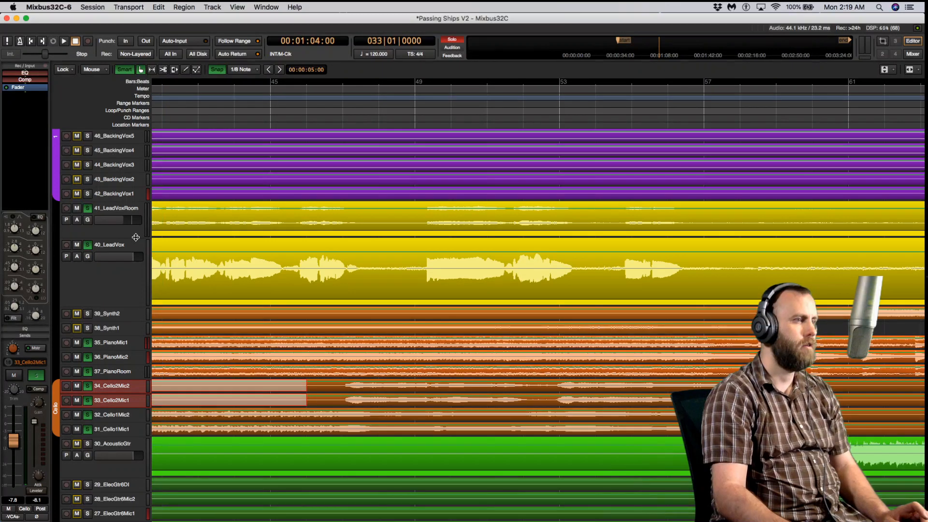
drag(136, 237, 130, 260)
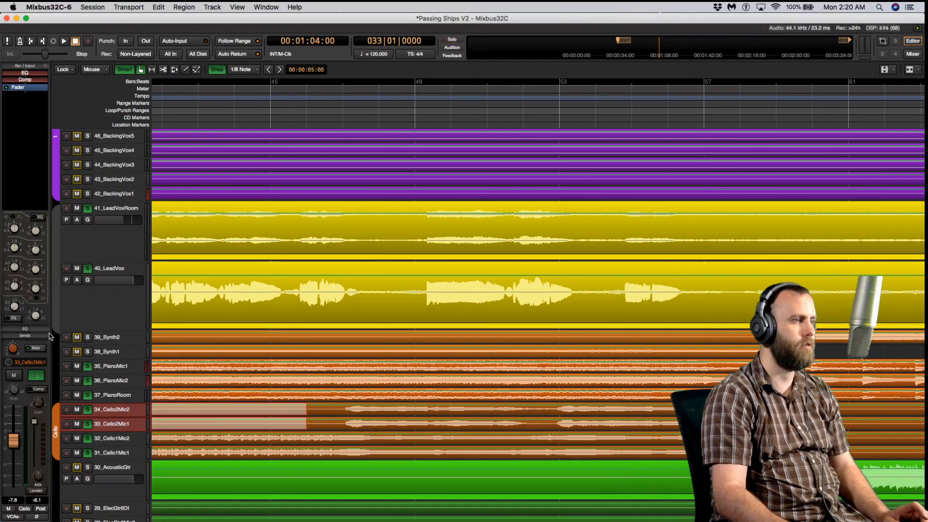
Step: Group 41_LeadVoxRoom and 40_LeadVox as an active group named Lead Vocal with the yellow colour #E4BE23
drag(51, 336, 50, 337)
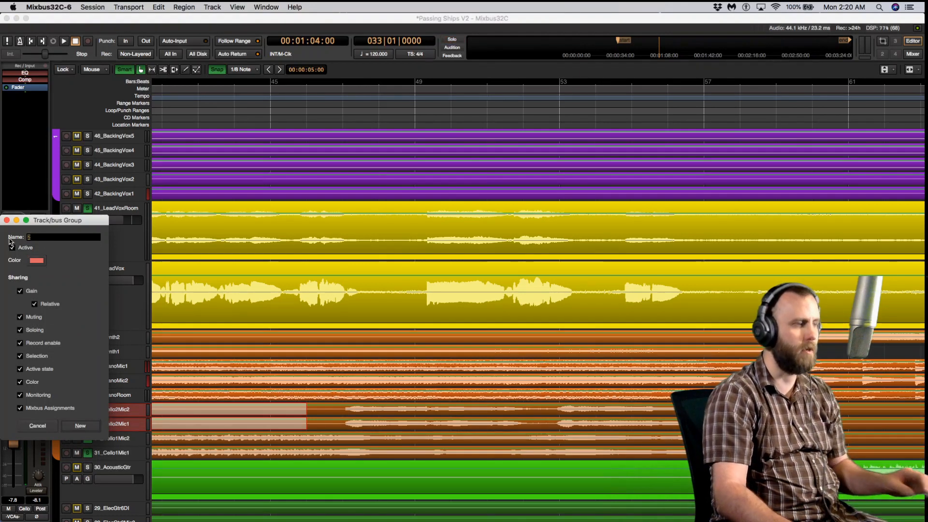
text(Lead Vocal)
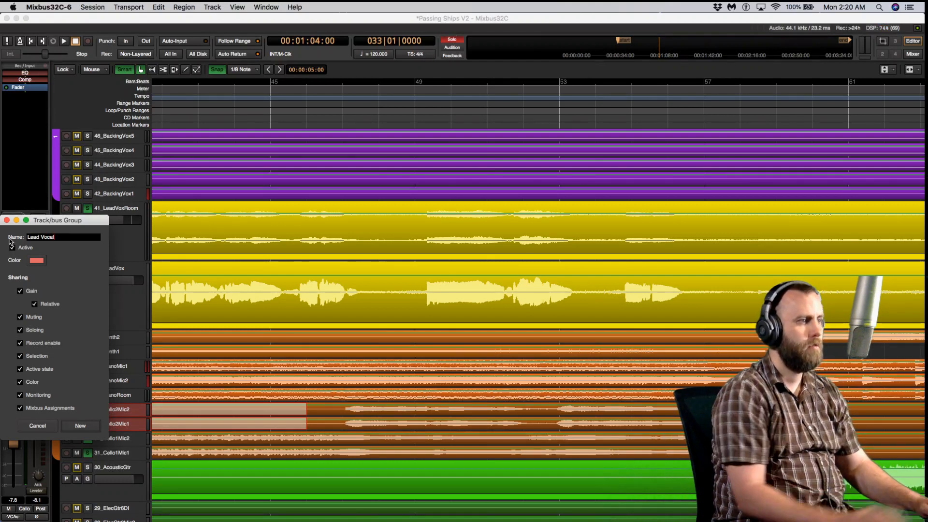
click(35, 261)
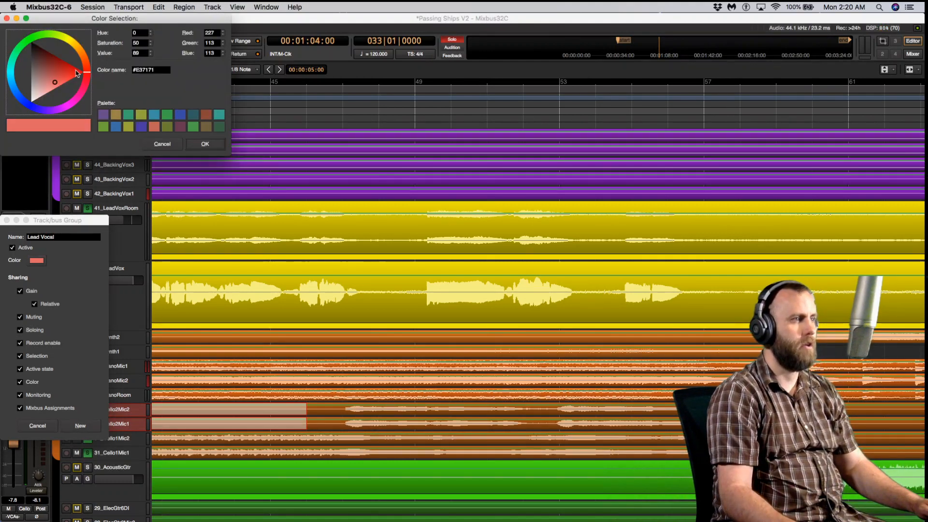
drag(88, 76, 80, 42)
drag(66, 81, 64, 57)
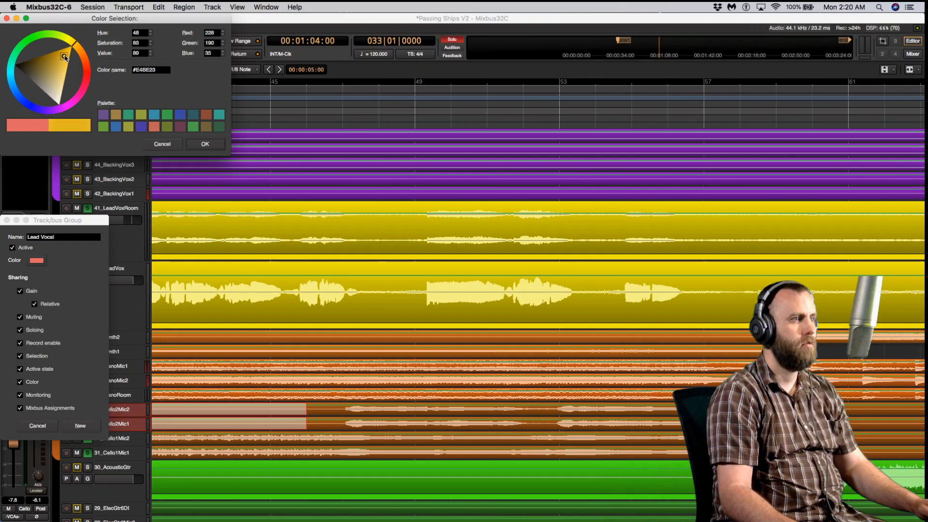
click(205, 144)
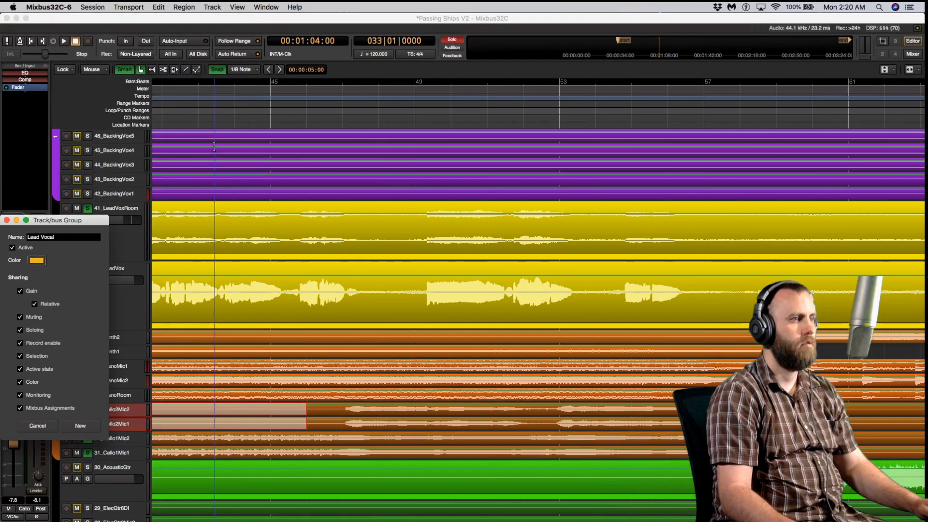
click(81, 426)
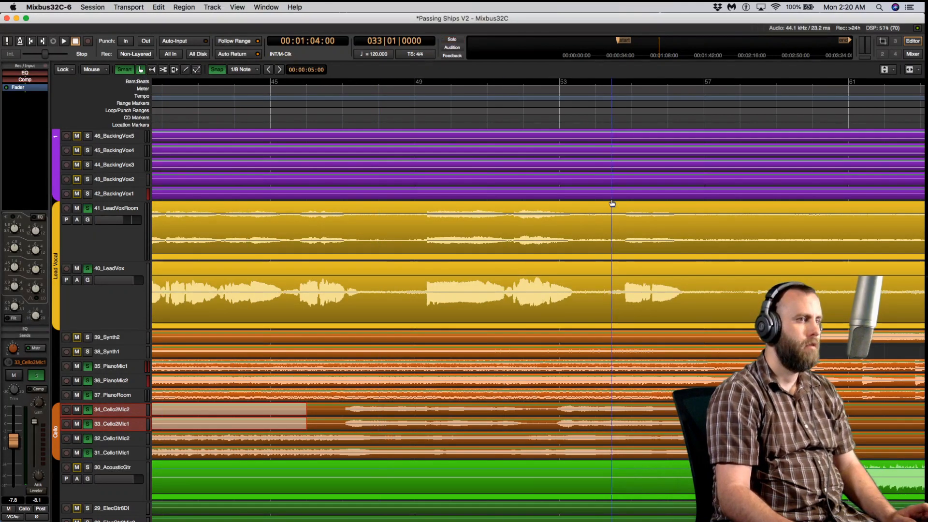
Step: Raise the gain lines of both lead vocal tracks over the phrase from about bar 54 to bar 57 and audition it from bar 49
drag(614, 227, 702, 273)
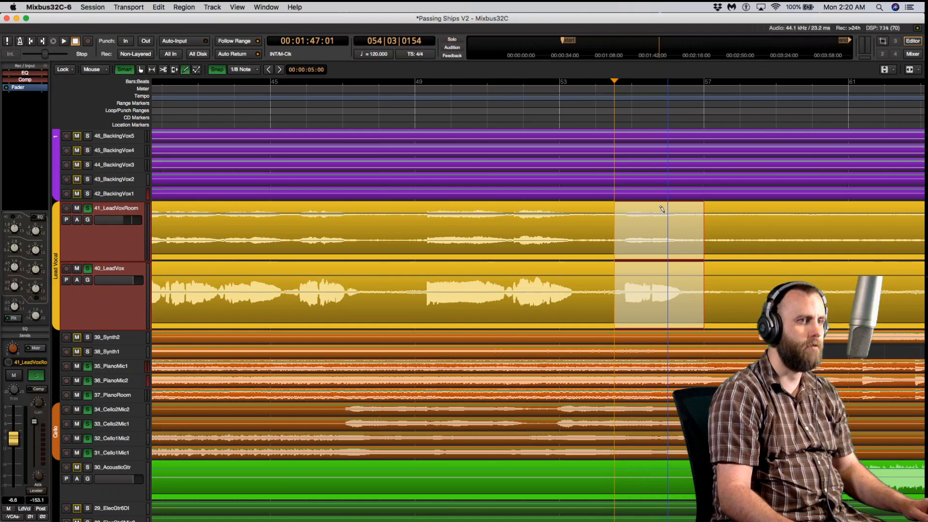
drag(662, 209, 666, 203)
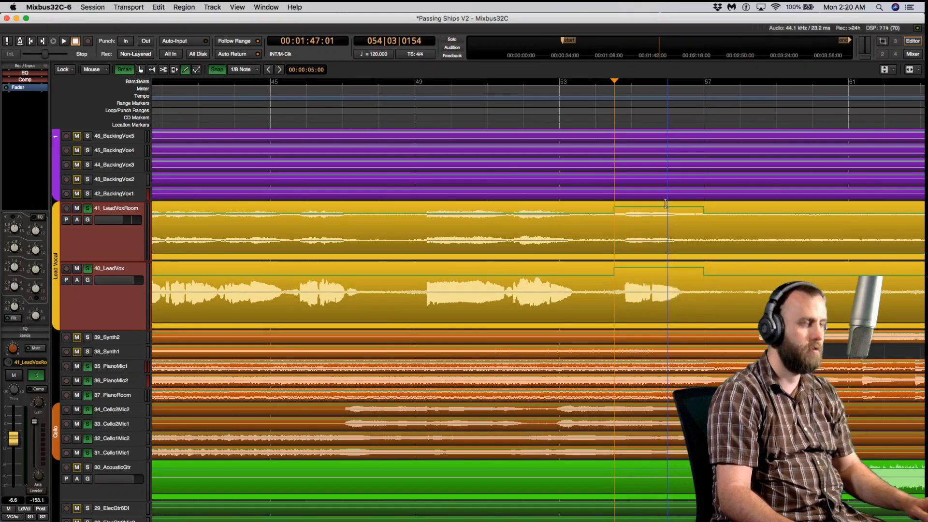
click(419, 105)
key(space)
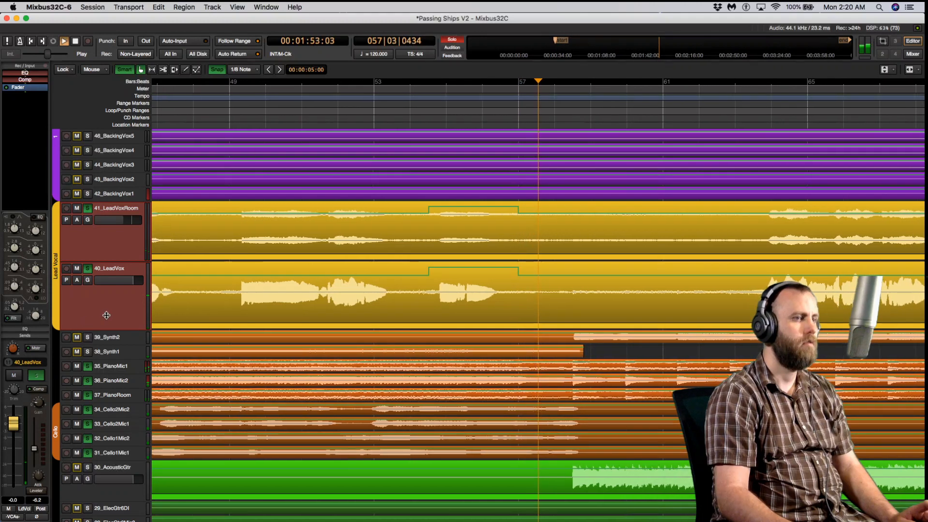
key(p)
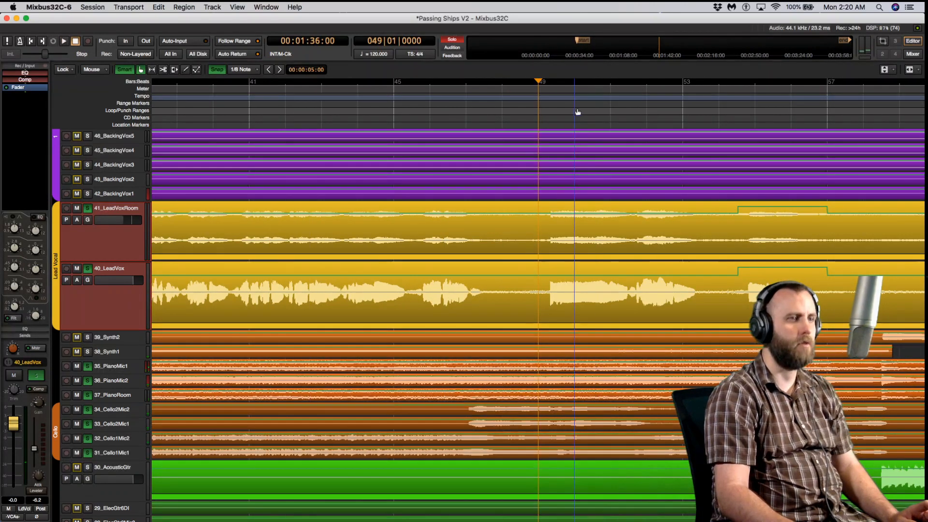
Step: Solo the 30_AcousticGtr track and start playback from bar 59, where the guitar enters
key(ctrl+underscore)
scroll(148, 295, down, 3)
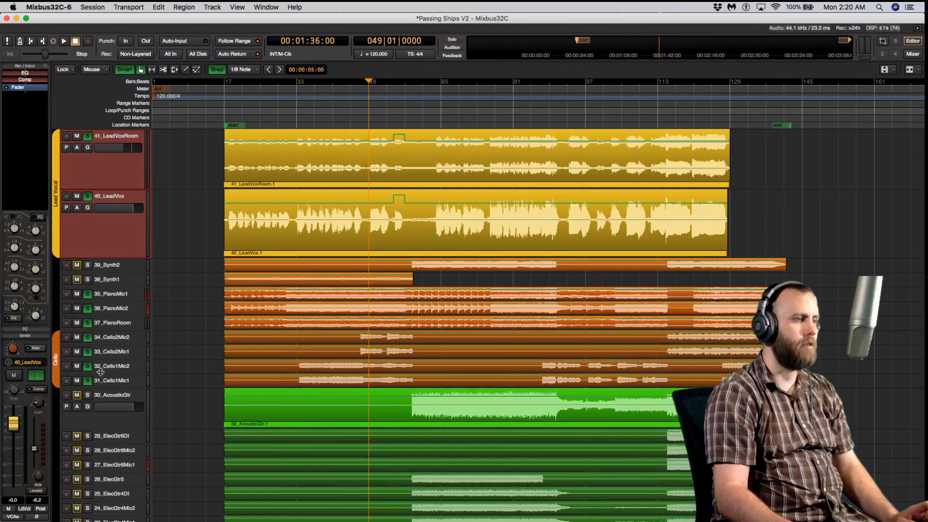
click(111, 399)
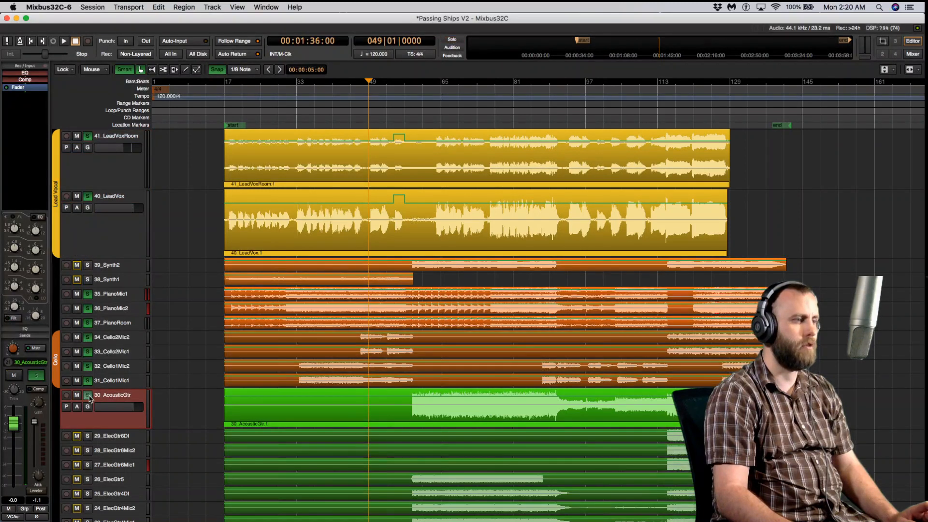
click(414, 114)
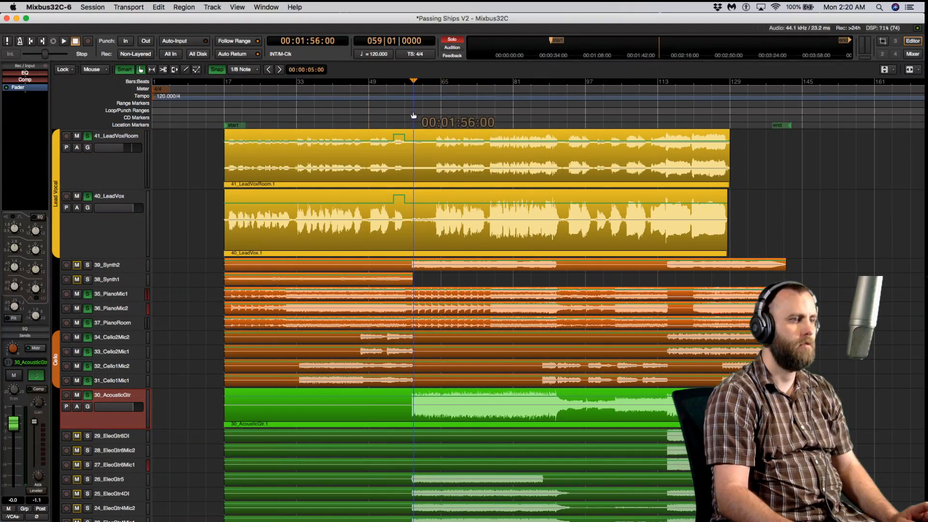
key(space)
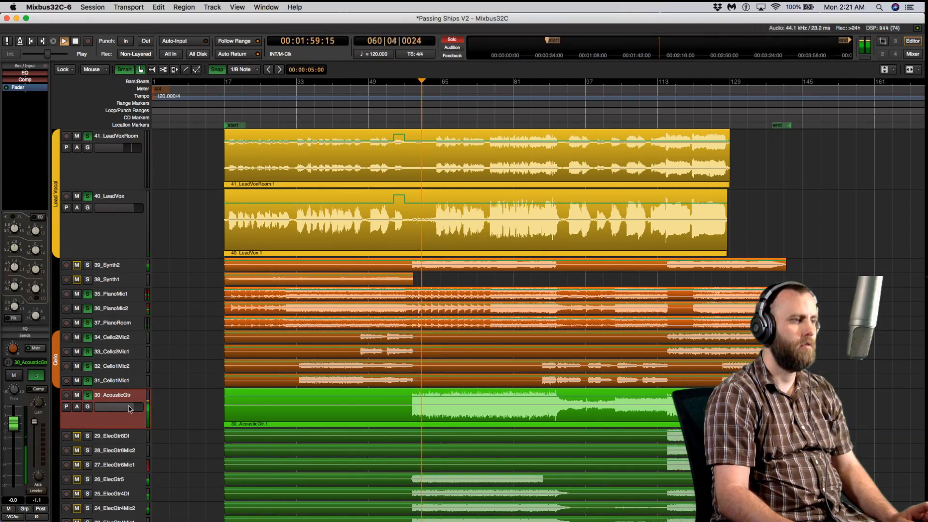
Step: Lower the 30_AcousticGtr fader to -12.8 dB while auditioning it against the soloed tracks, then stop playback
drag(130, 409, 115, 409)
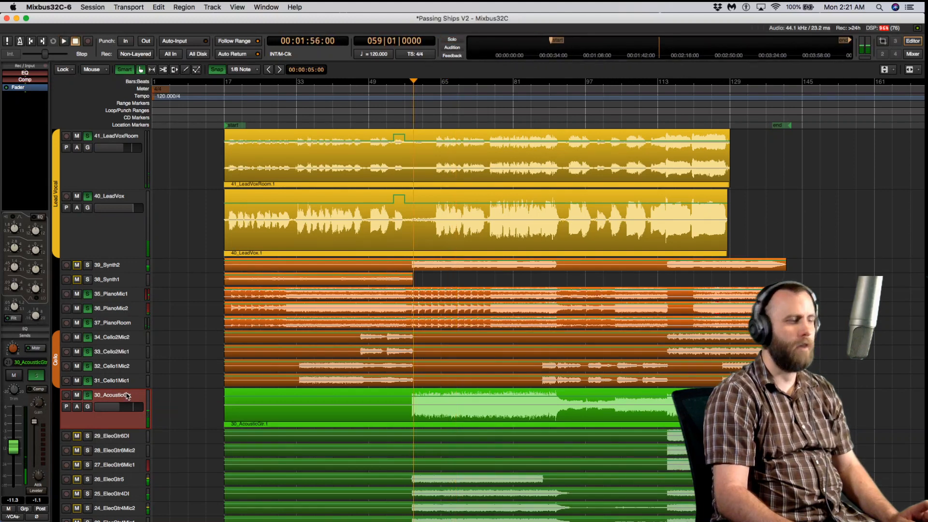
key(space)
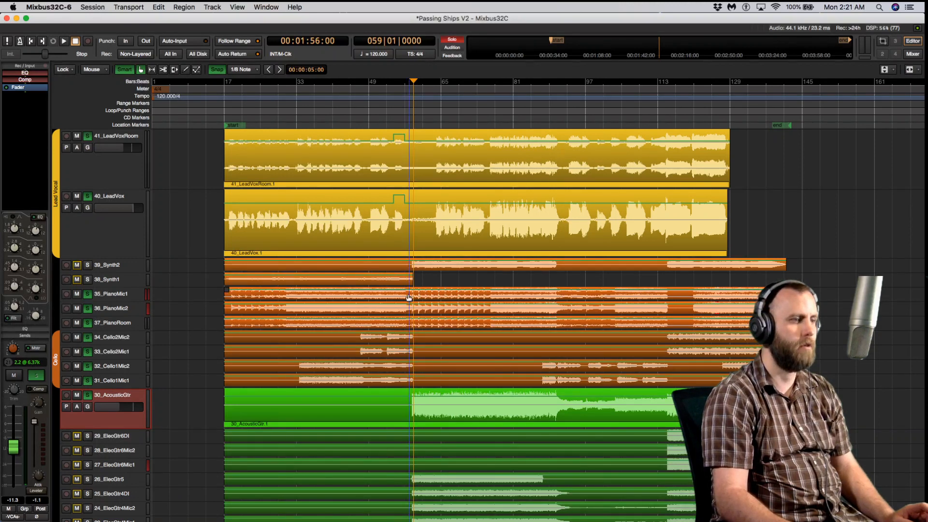
key(space)
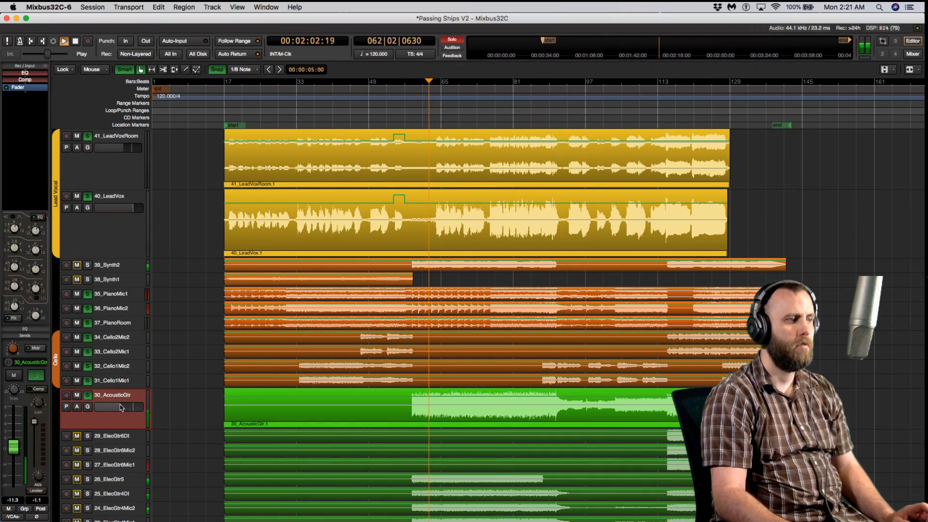
drag(121, 407, 117, 411)
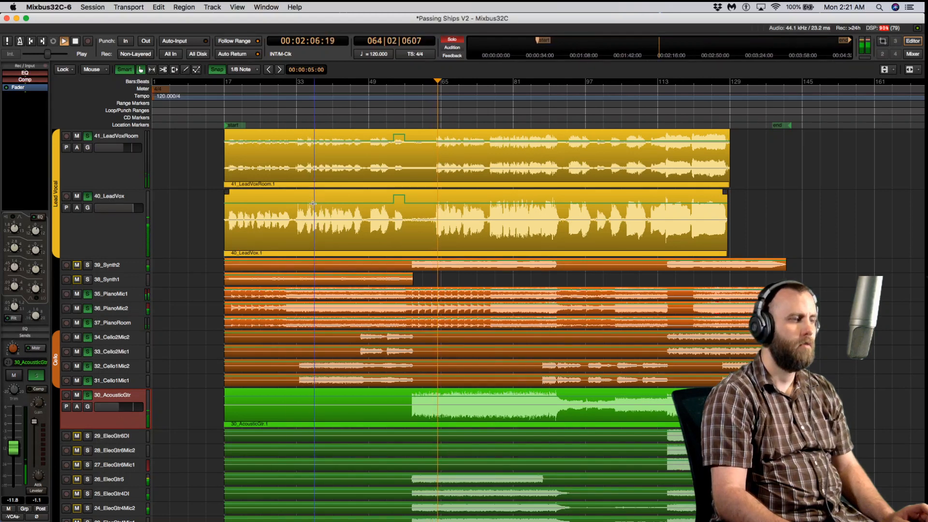
drag(118, 410, 118, 411)
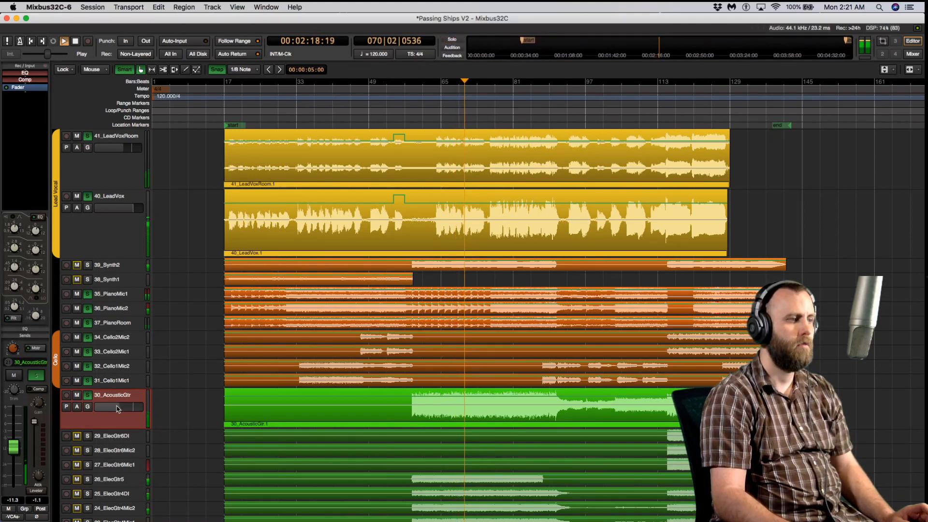
drag(116, 409, 115, 410)
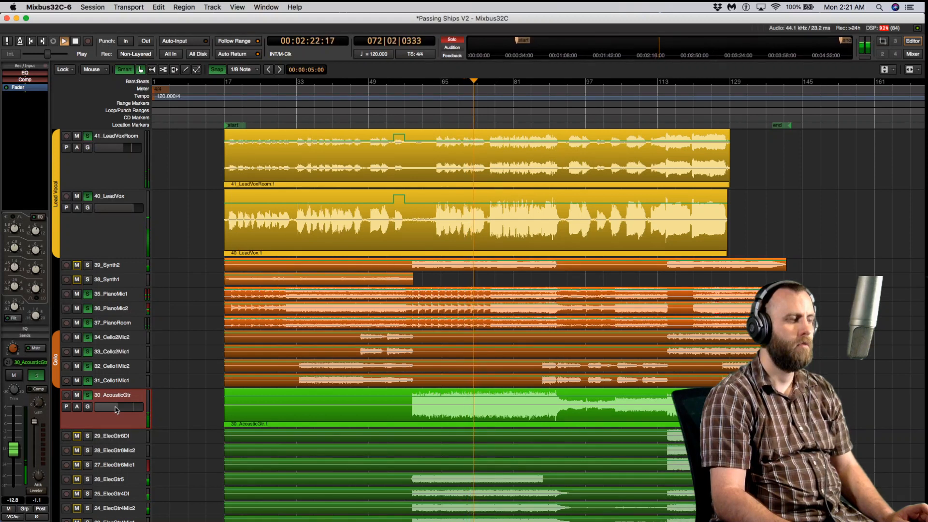
key(space)
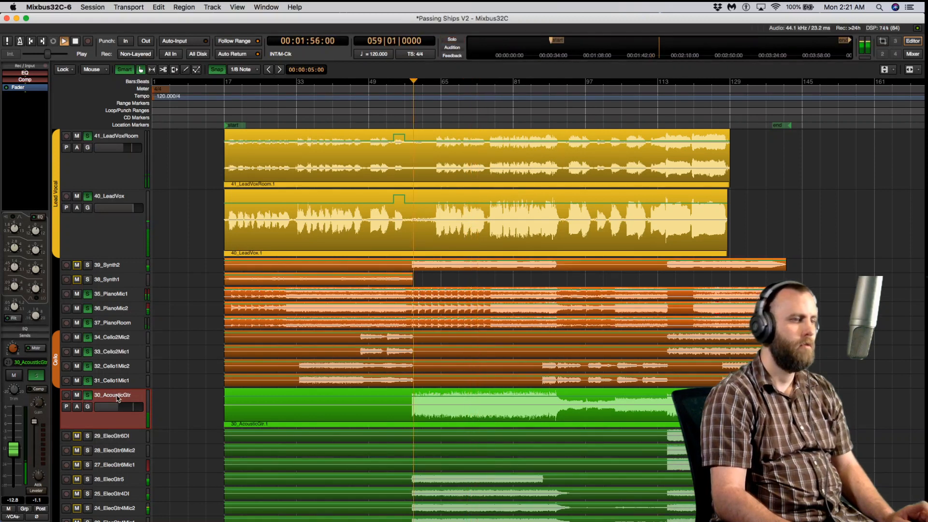
Step: Enlarge the 14_BassDI track and lower its fader to -4.7 dB during playback from bar 59, then stop
scroll(145, 392, down, 6)
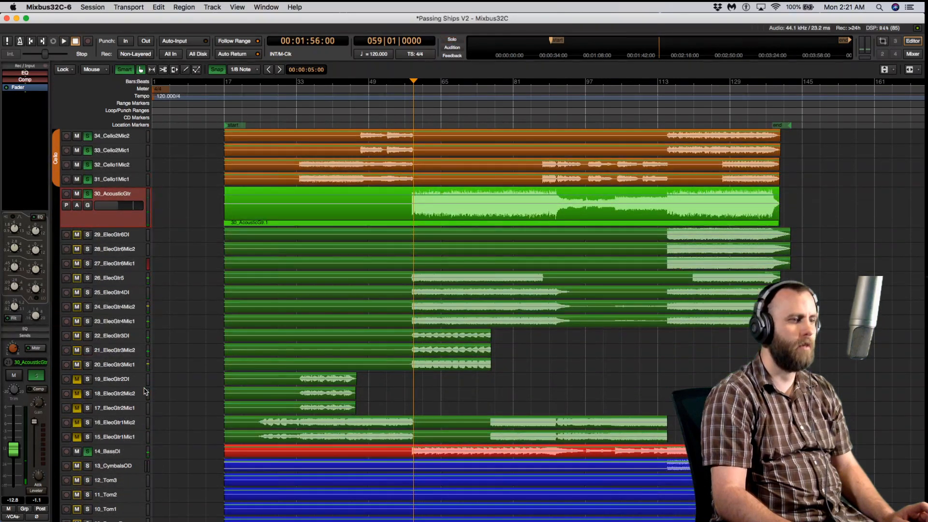
scroll(145, 391, down, 2)
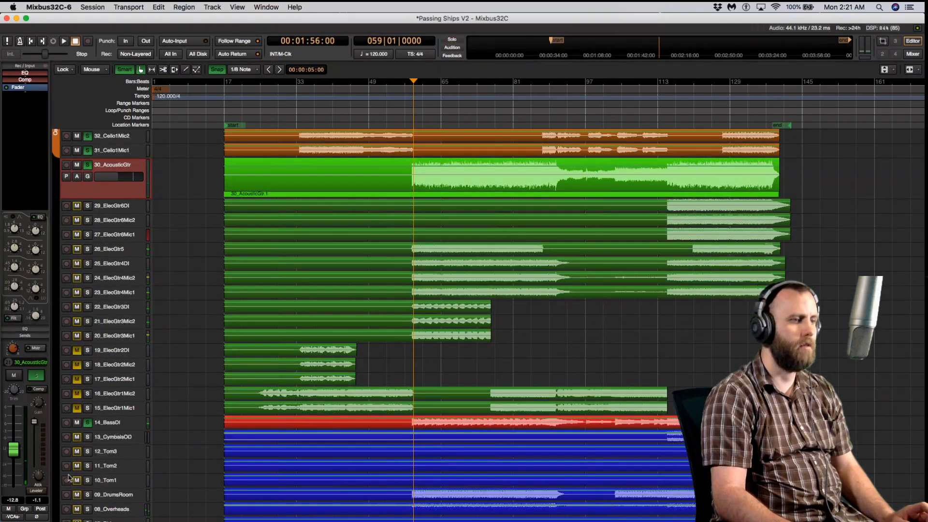
click(107, 427)
key(space)
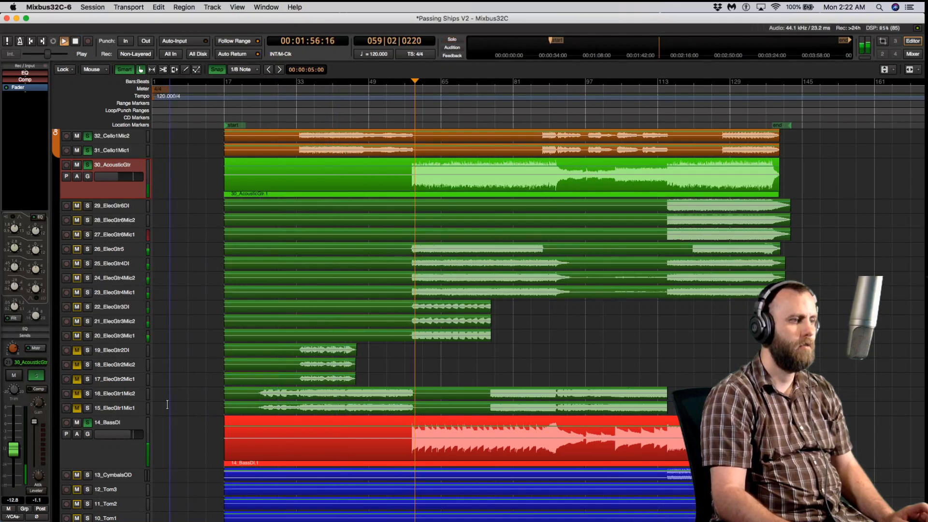
click(125, 424)
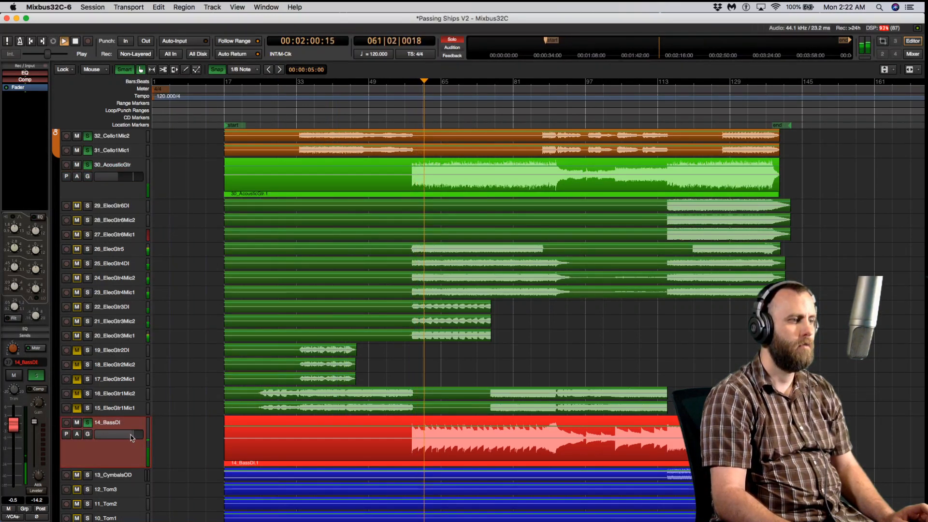
drag(130, 439, 125, 438)
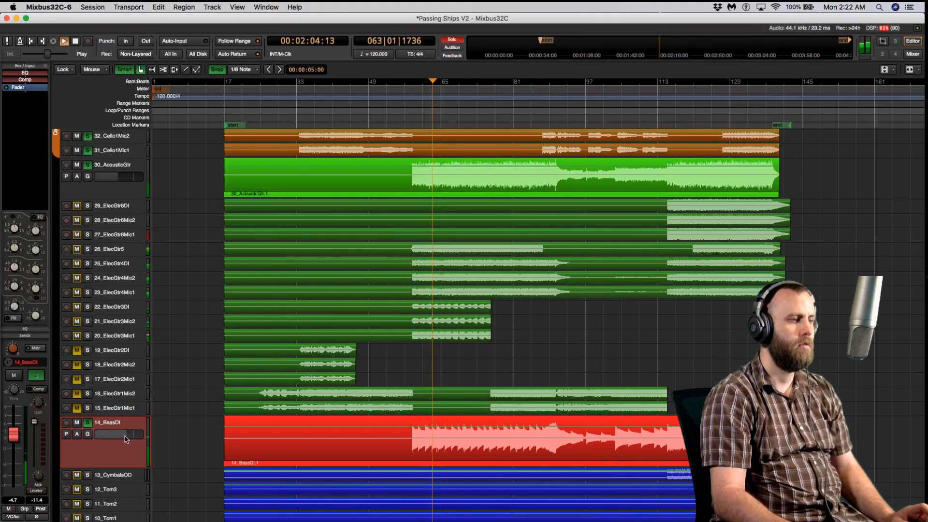
scroll(140, 433, down, 5)
scroll(140, 432, down, 2)
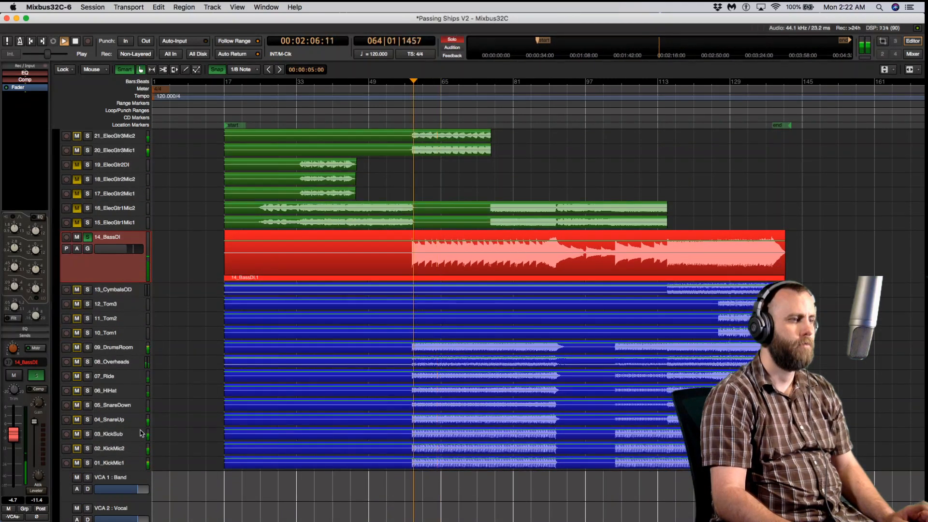
key(space)
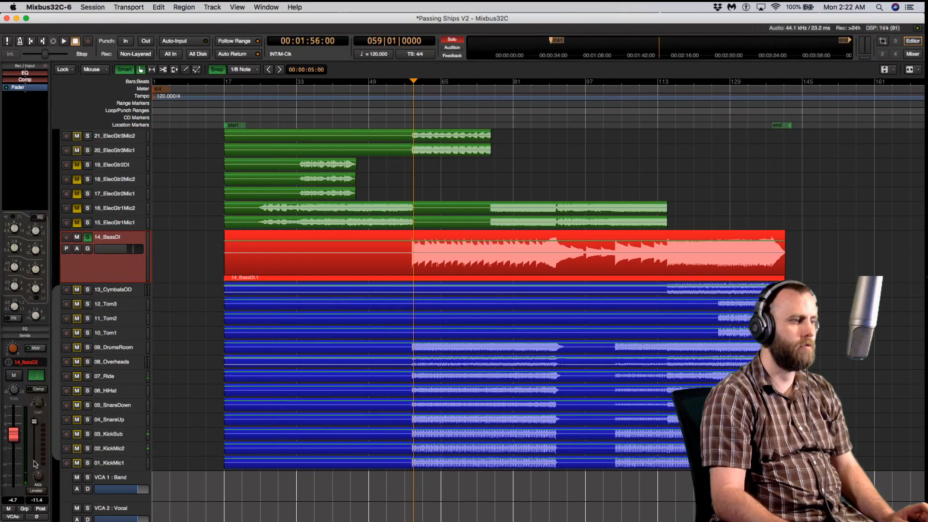
Step: Group the drum tracks from 13_CymbalsOD to 01_KickMic1 as Drums and set the group's colour to blue #1563C7
drag(56, 290, 34, 473)
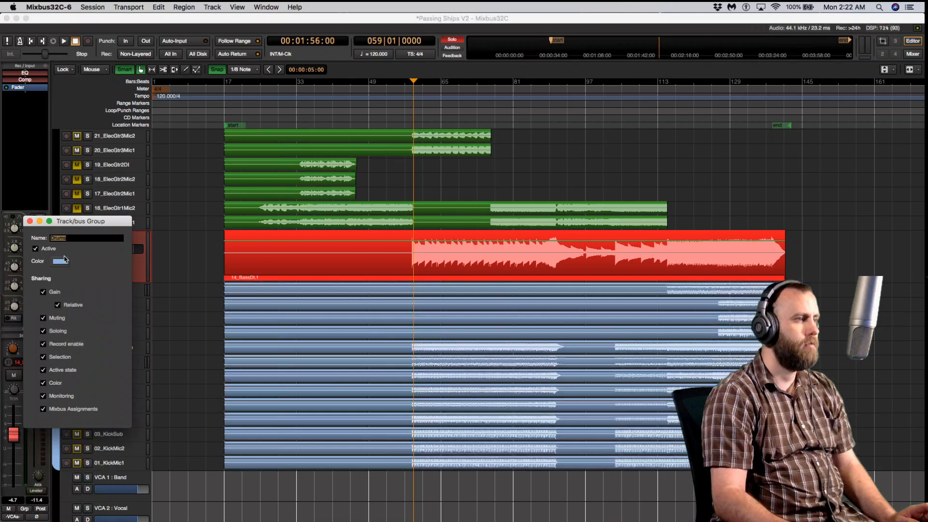
click(60, 261)
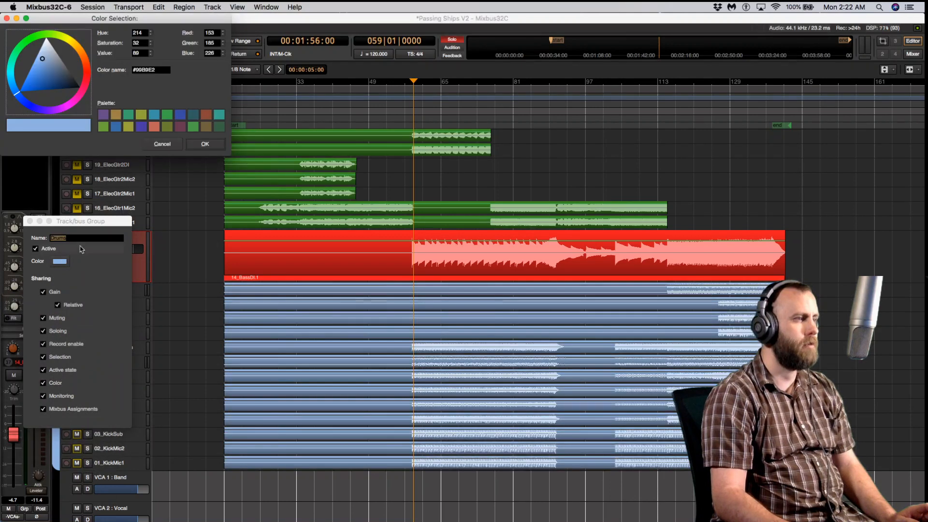
drag(42, 59, 36, 88)
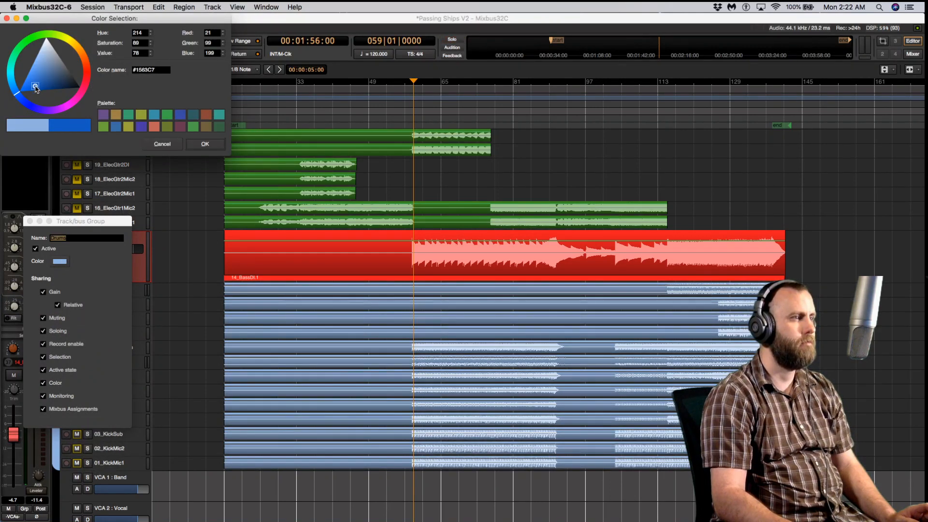
click(197, 141)
key(Return)
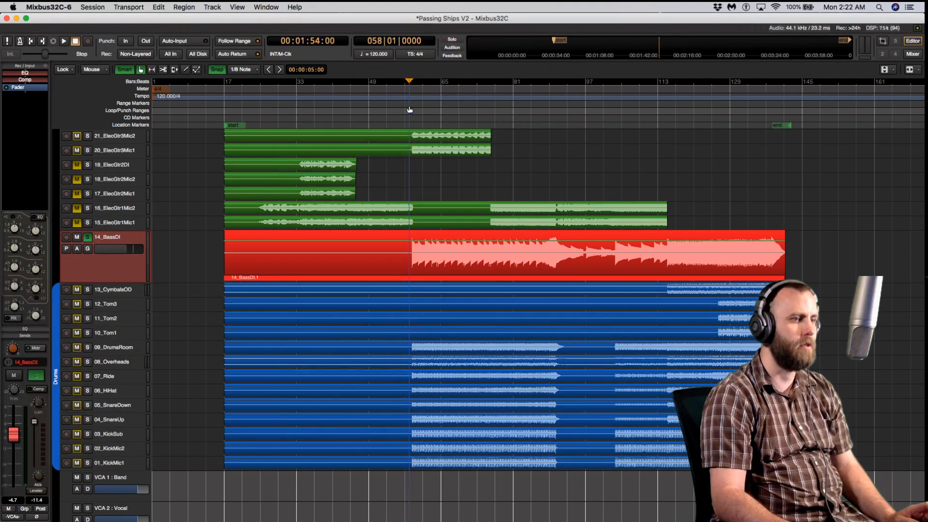
Step: Select and solo the Drums group during playback from bar 58 and lower its shared fader level, bringing 13_CymbalsOD to -9.8 dB
click(123, 320)
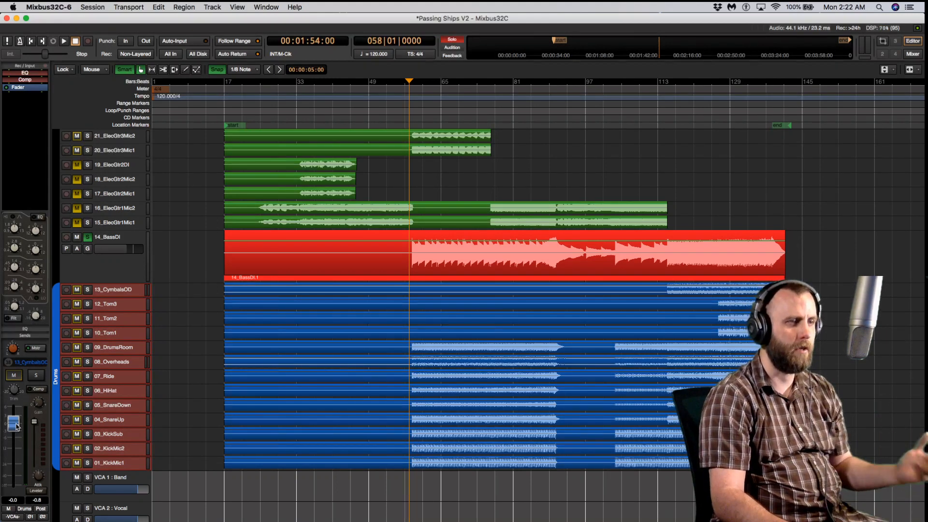
key(space)
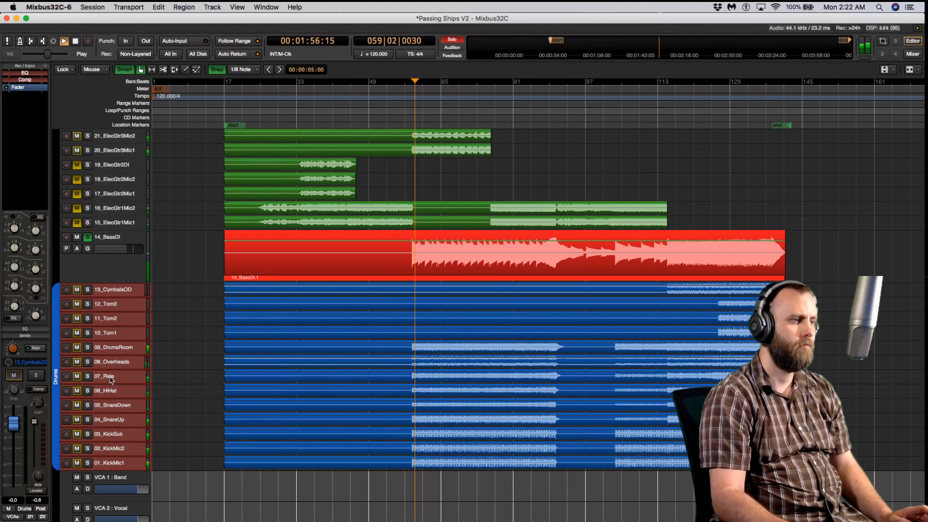
click(88, 362)
drag(13, 425, 16, 461)
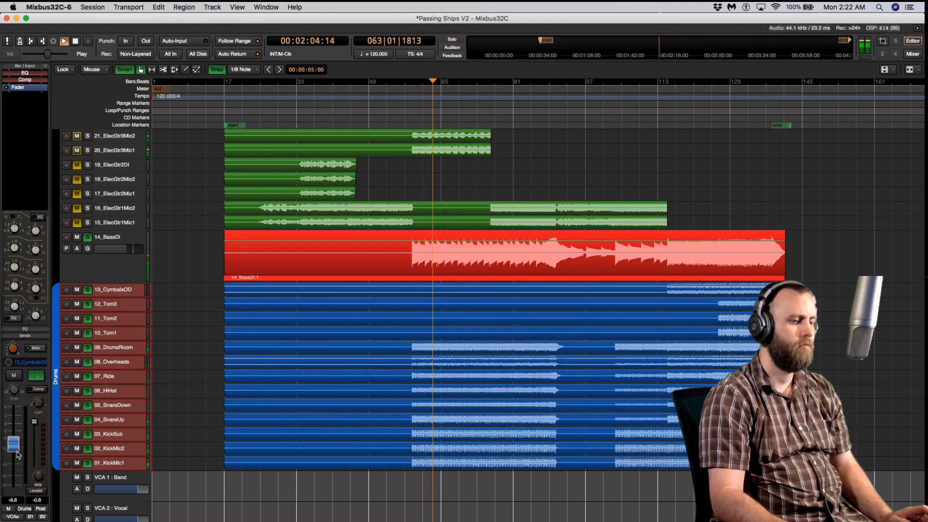
Step: Adjust the Drums group's shared fader while auditioning onward from bar 104, settling 13_CymbalsOD at -9.5 dB, then stop playback
drag(17, 456, 19, 457)
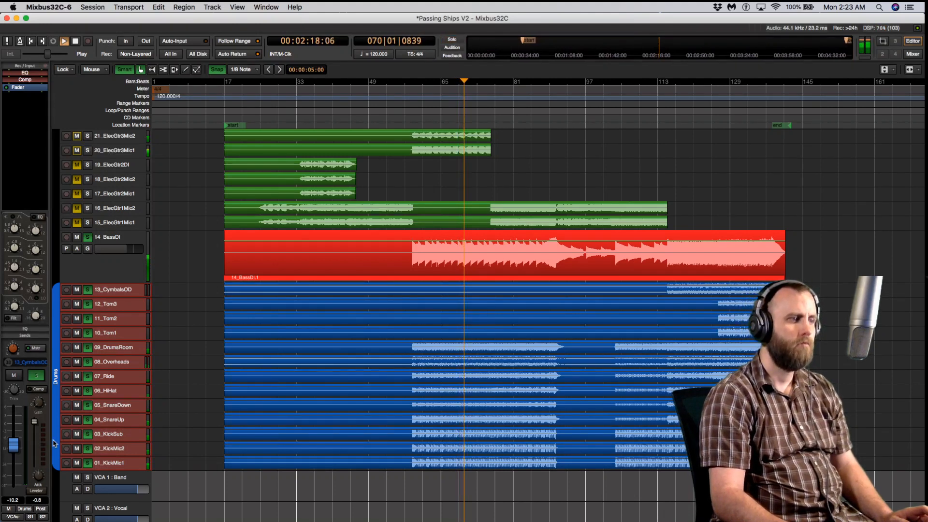
key(space)
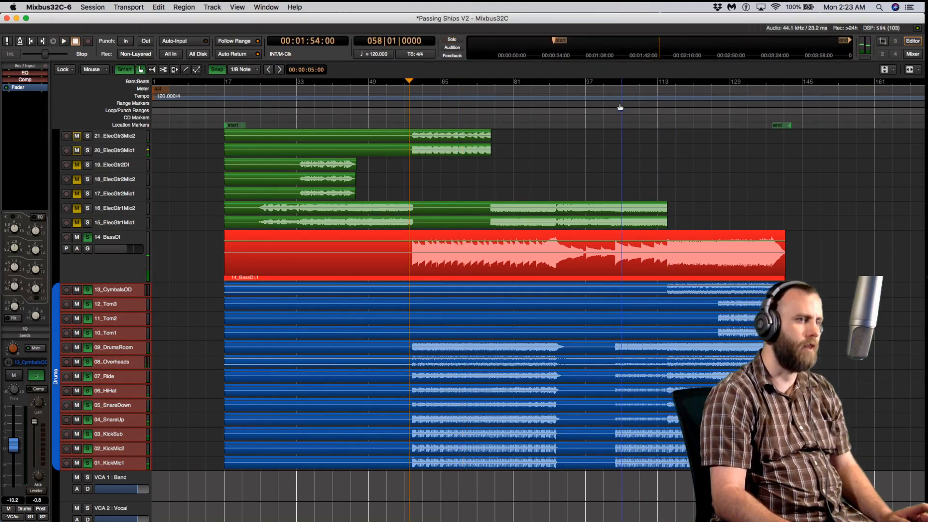
click(617, 102)
key(space)
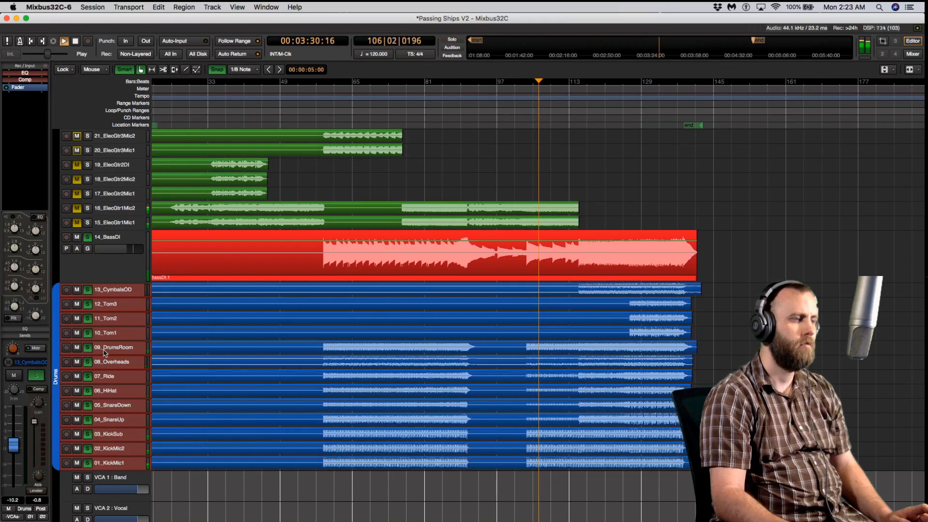
drag(17, 441, 20, 419)
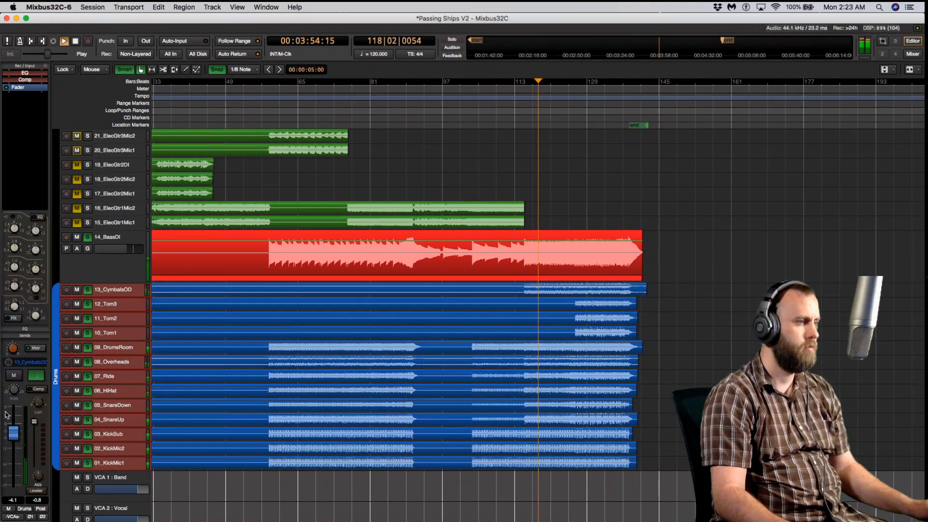
drag(16, 420, 18, 459)
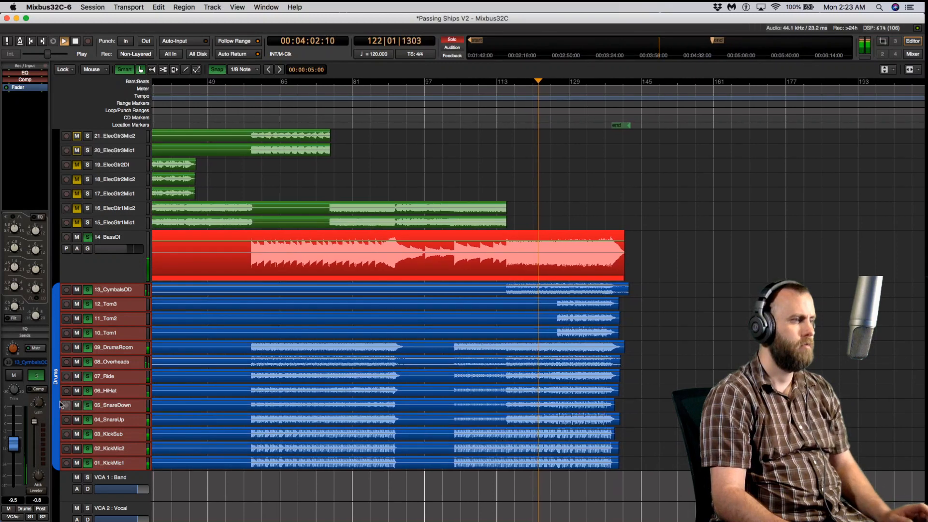
key(space)
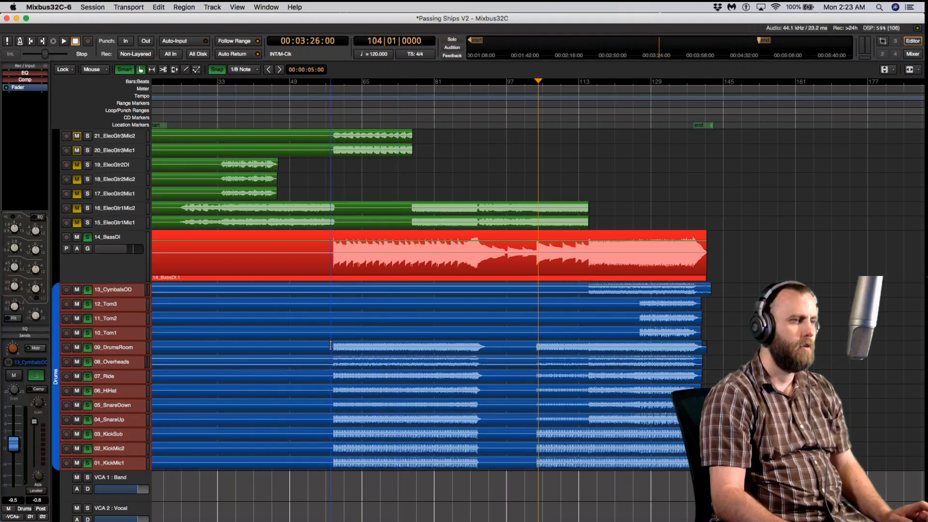
Step: Select the drum regions from bar 58 to about bar 93, enlarge the drum tracks and lower that range's gain line to about -5.9 dB
drag(330, 345, 490, 406)
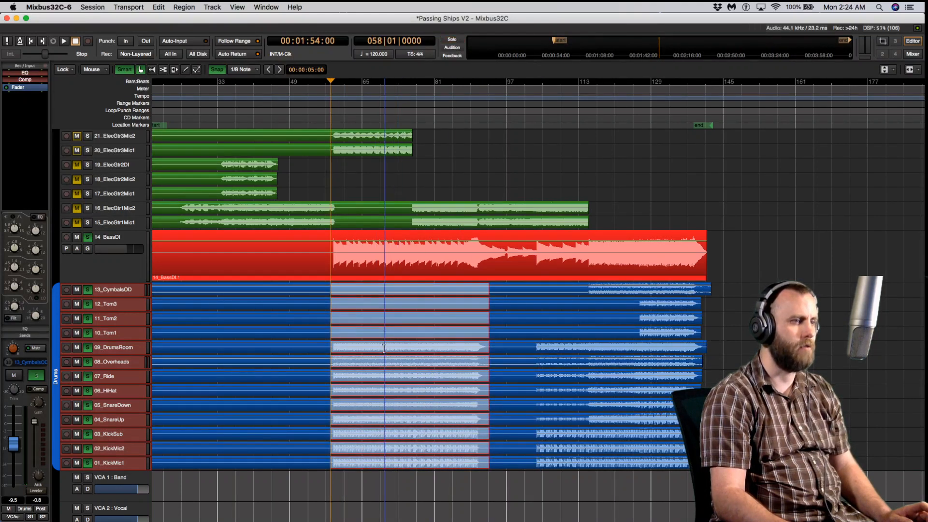
key(d)
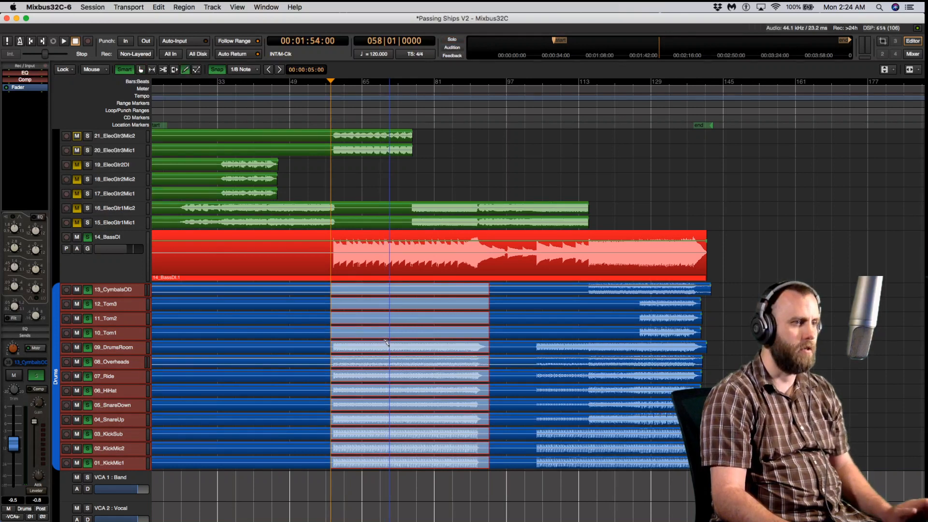
drag(386, 339, 391, 347)
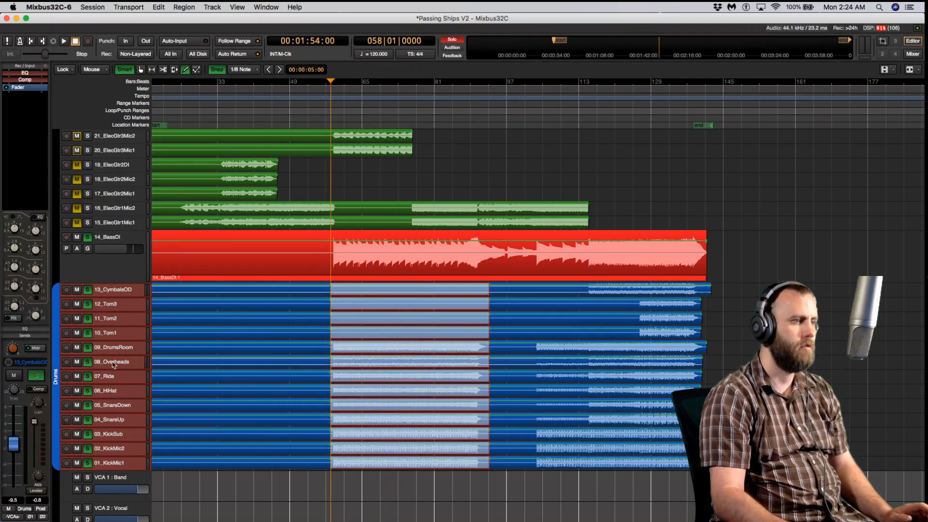
drag(123, 339, 121, 391)
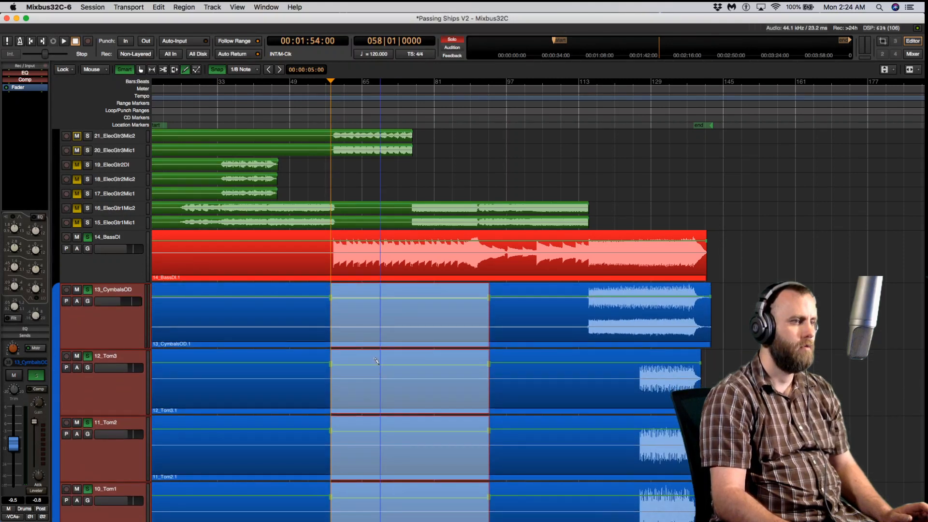
drag(377, 361, 379, 375)
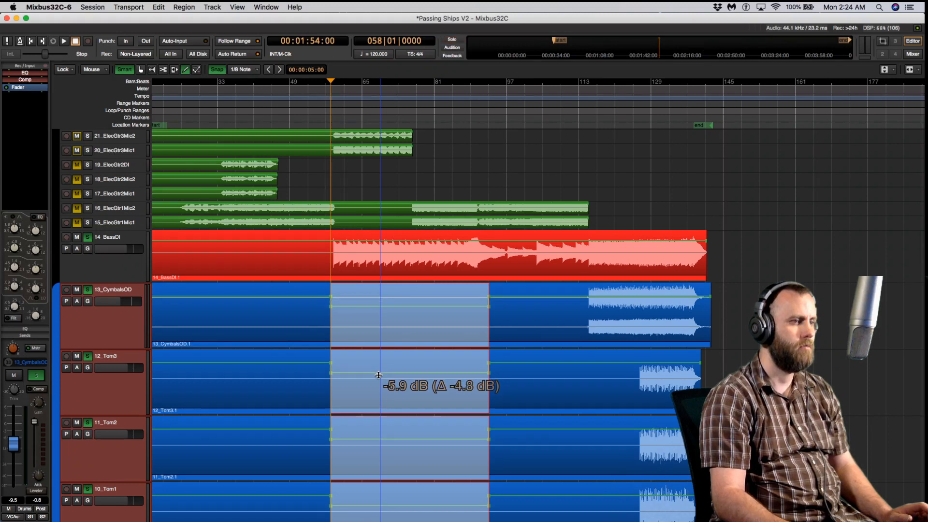
Step: Audition the gain-reduced drum section from bar 56 and again from bar 69, then stop playback
click(323, 116)
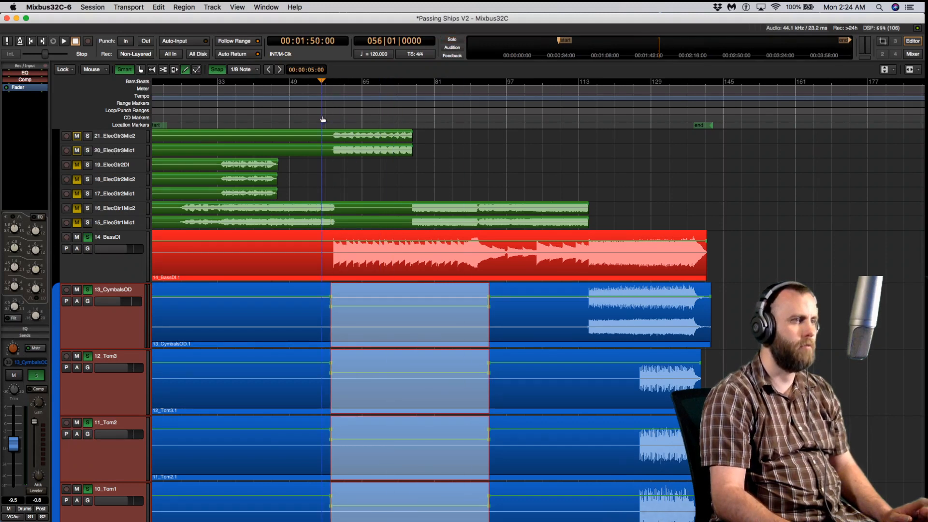
key(space)
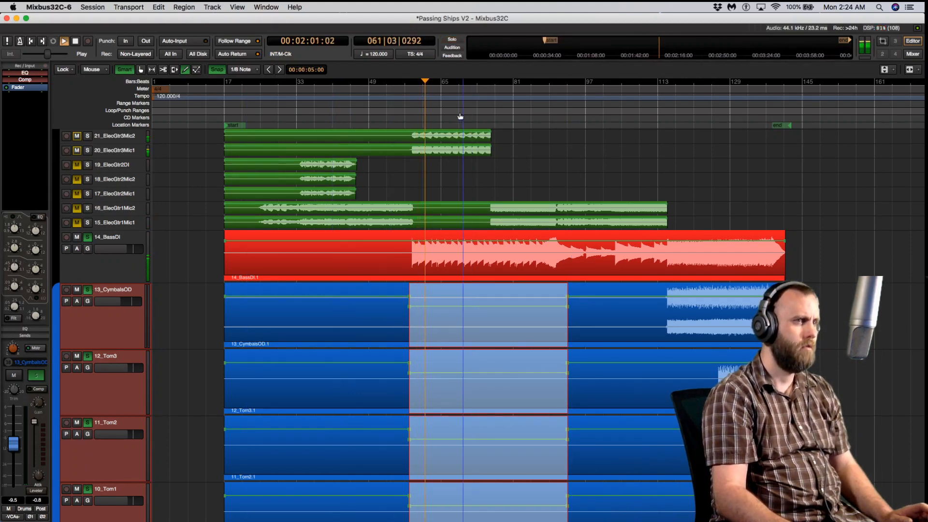
click(458, 108)
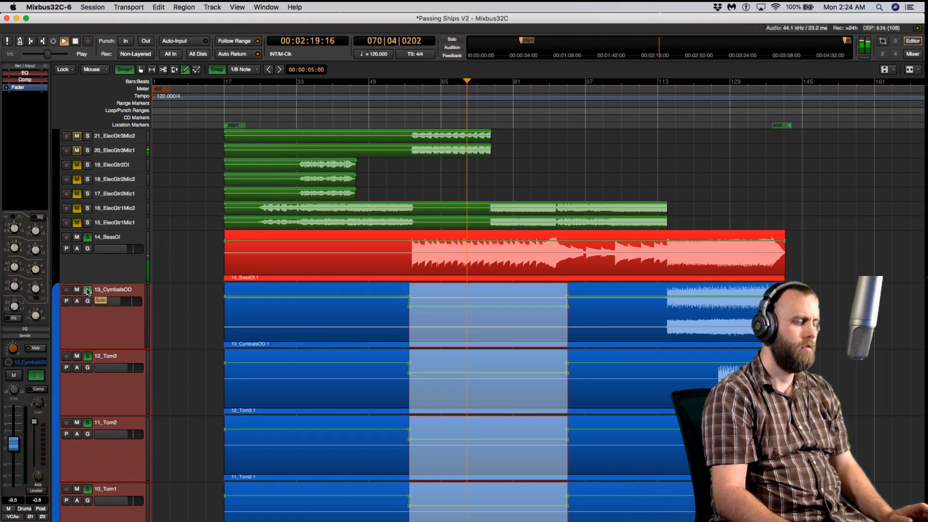
key(space)
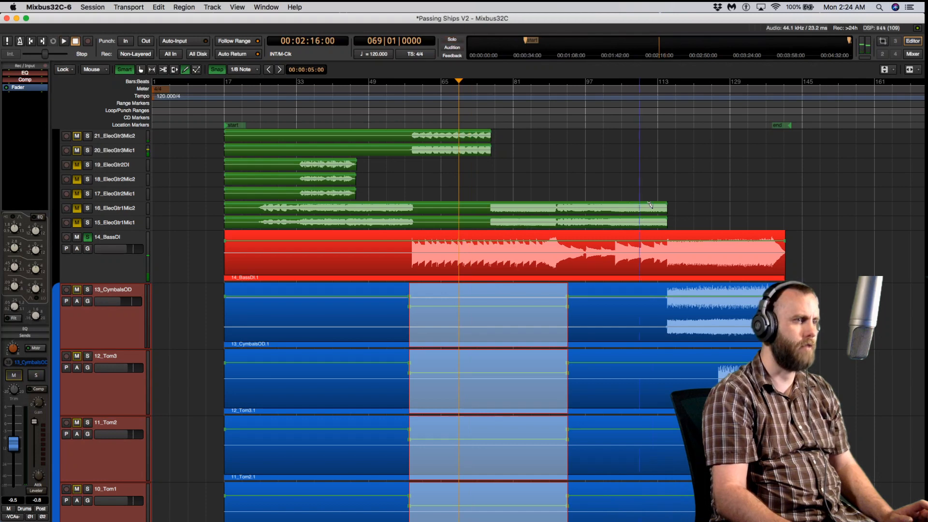
Step: Play from bar 102 and slightly lower the 09_DrumsRoom gain line between about bars 103 and 115, then stop playback
scroll(607, 182, down, 4)
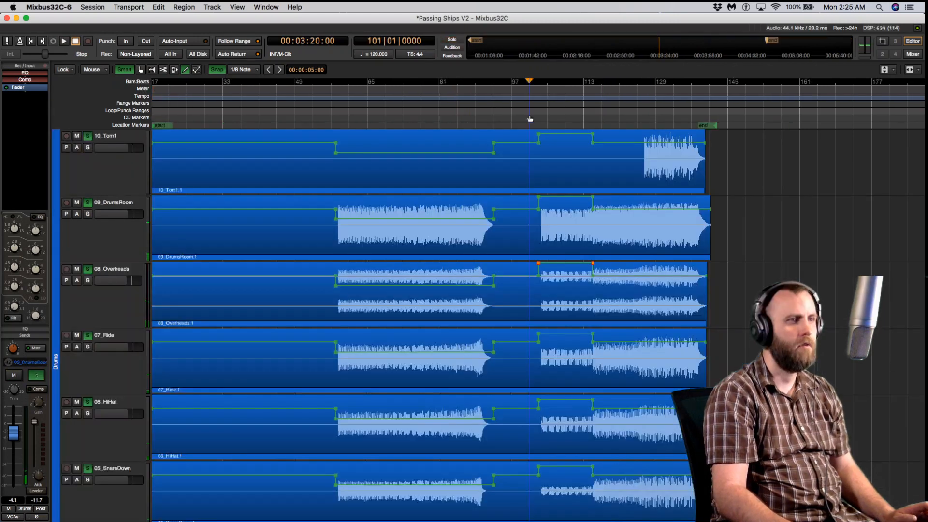
click(532, 117)
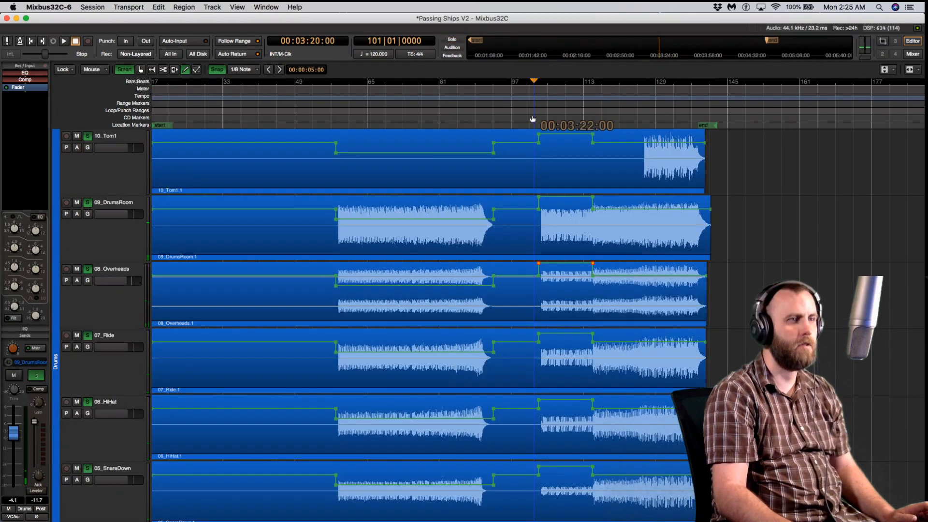
key(space)
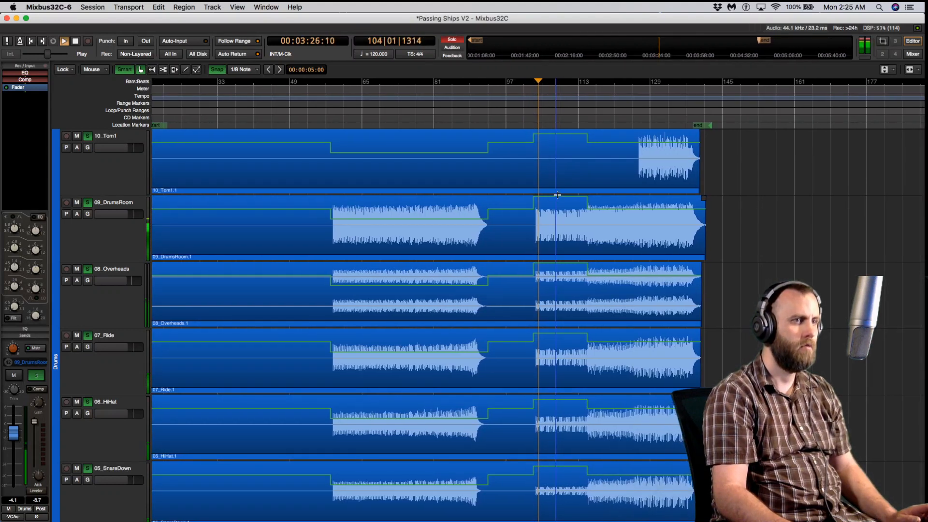
key(d)
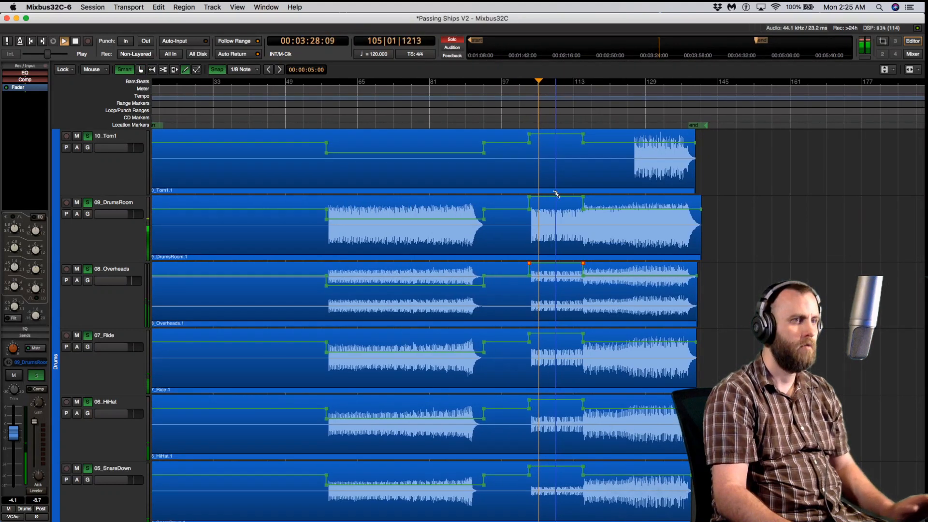
drag(556, 193, 568, 193)
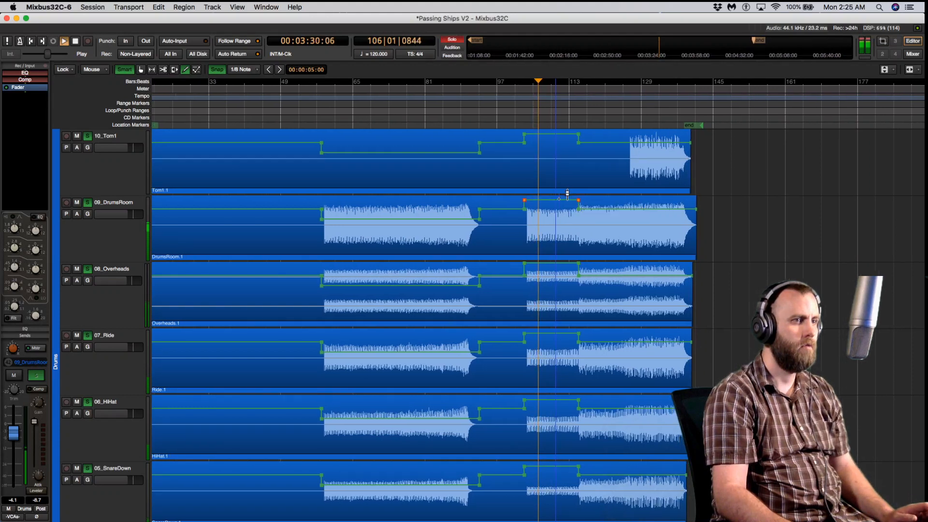
click(129, 252)
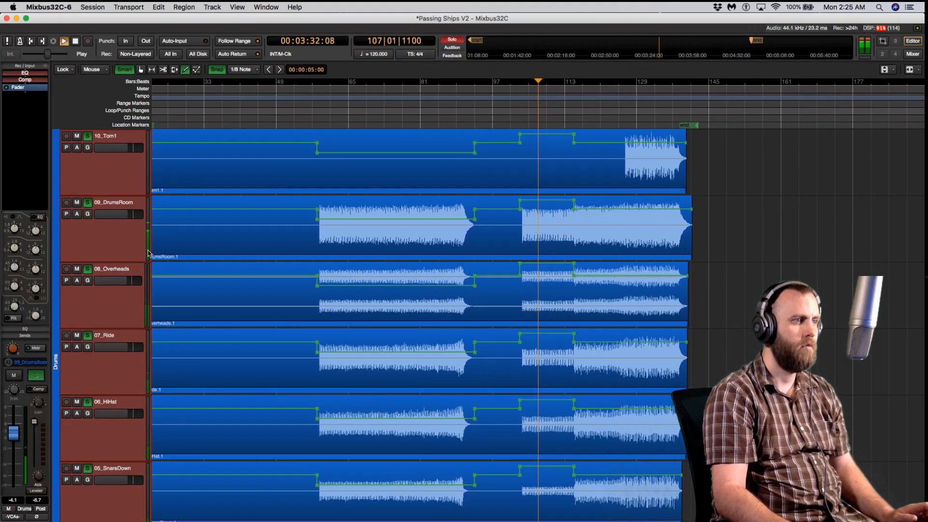
drag(565, 195, 565, 196)
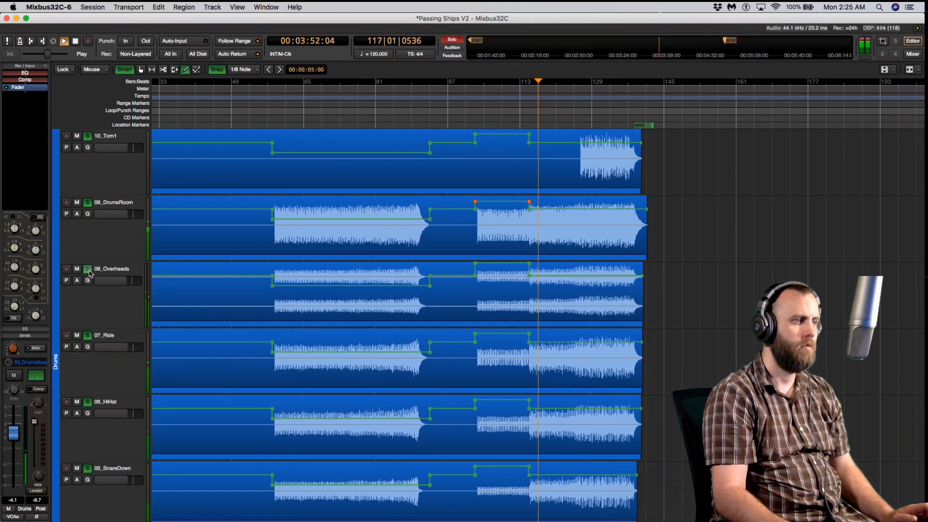
key(space)
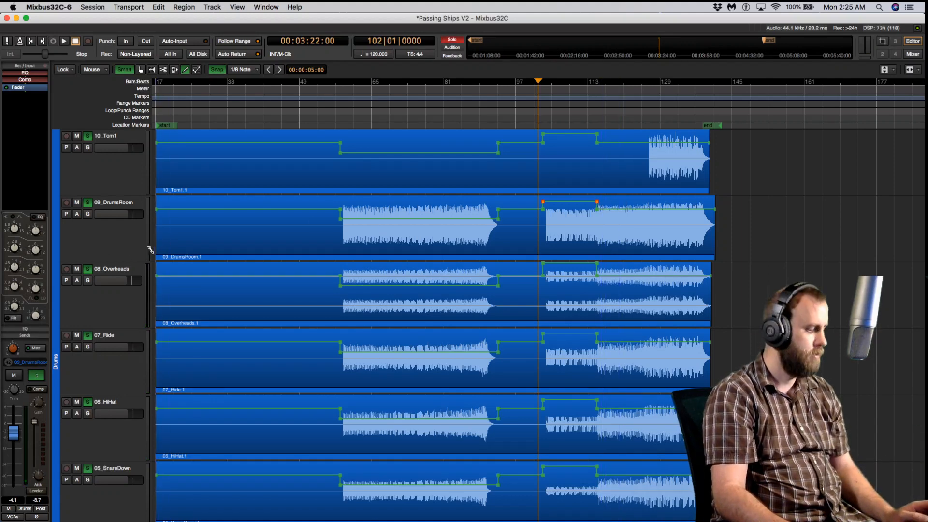
Step: Solo and select the backing vocals group during playback from bar 89, set 44_BackingVox3 to -8.8 dB with the shared fader, and stop
scroll(139, 246, up, 15)
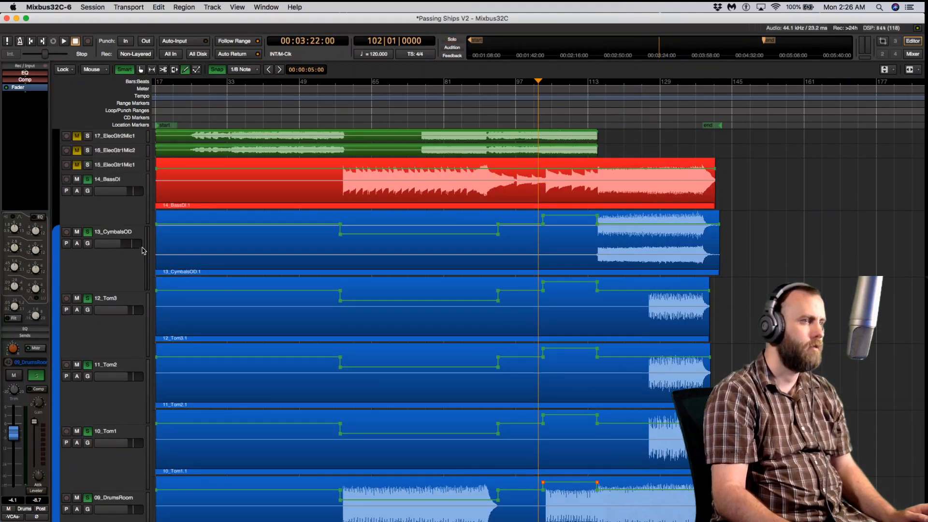
scroll(143, 249, up, 15)
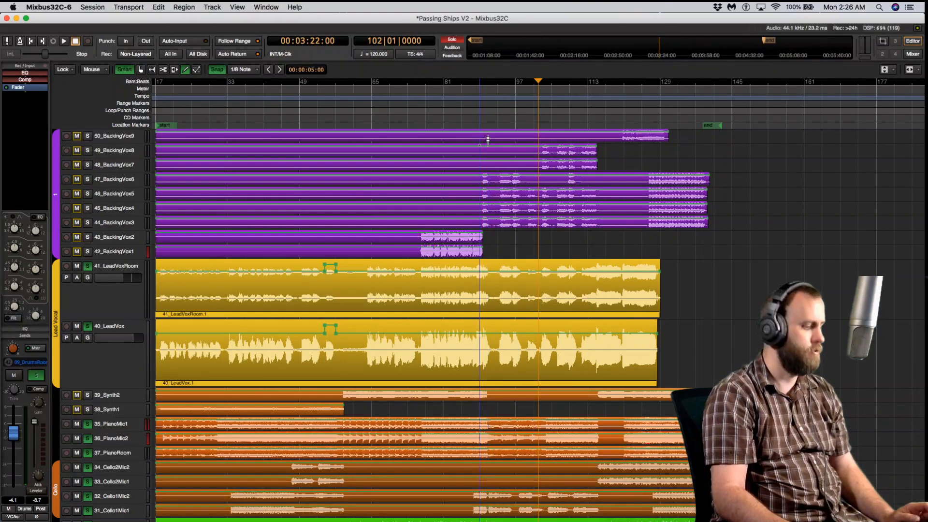
click(484, 110)
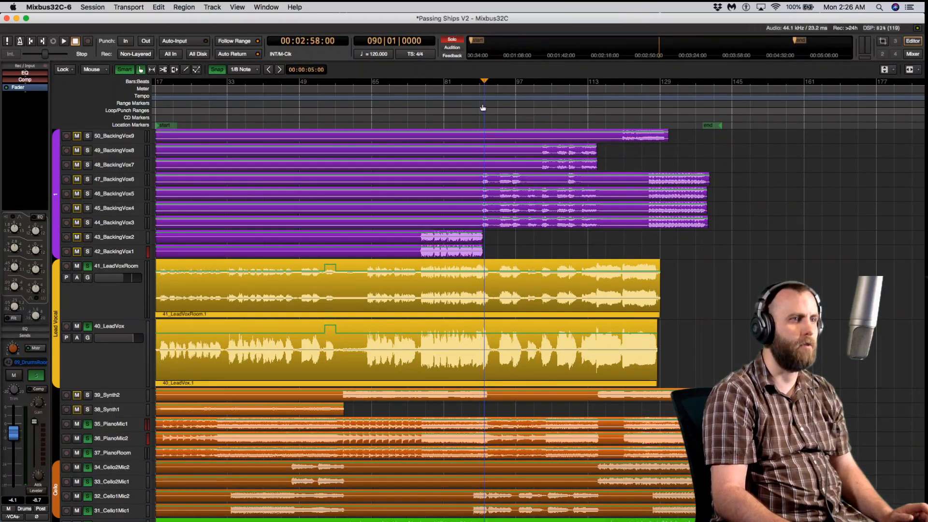
click(481, 110)
key(space)
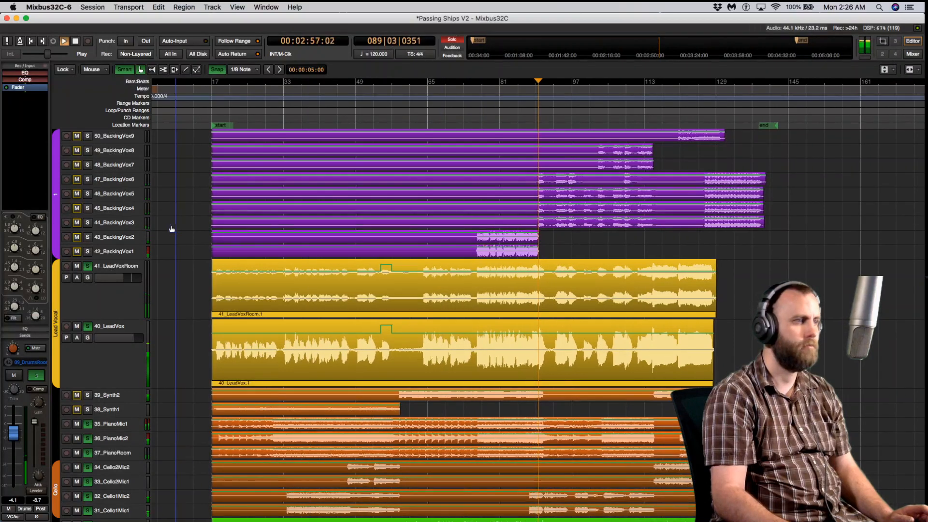
click(88, 222)
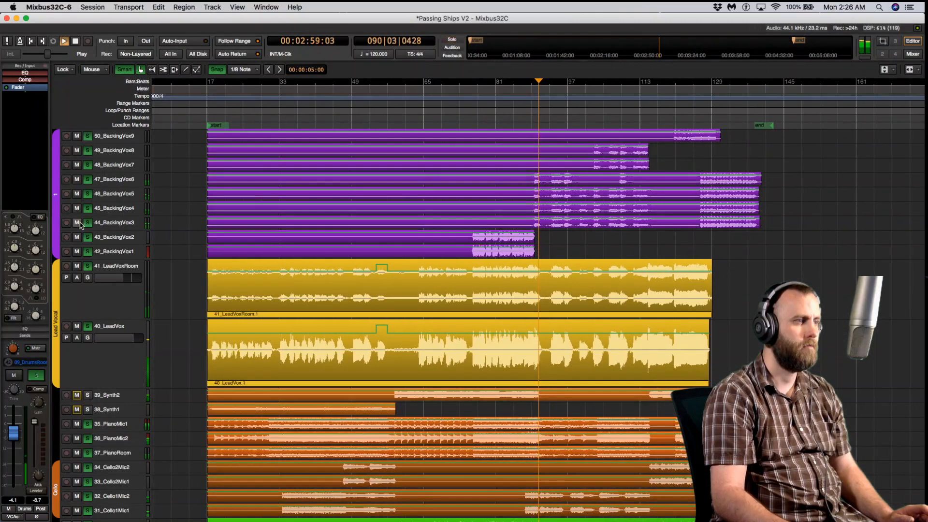
click(116, 223)
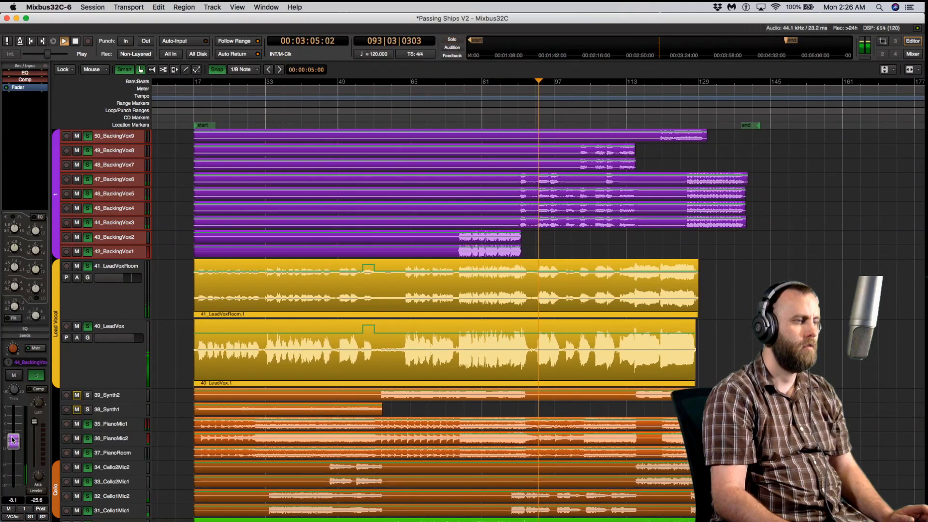
drag(13, 440, 12, 436)
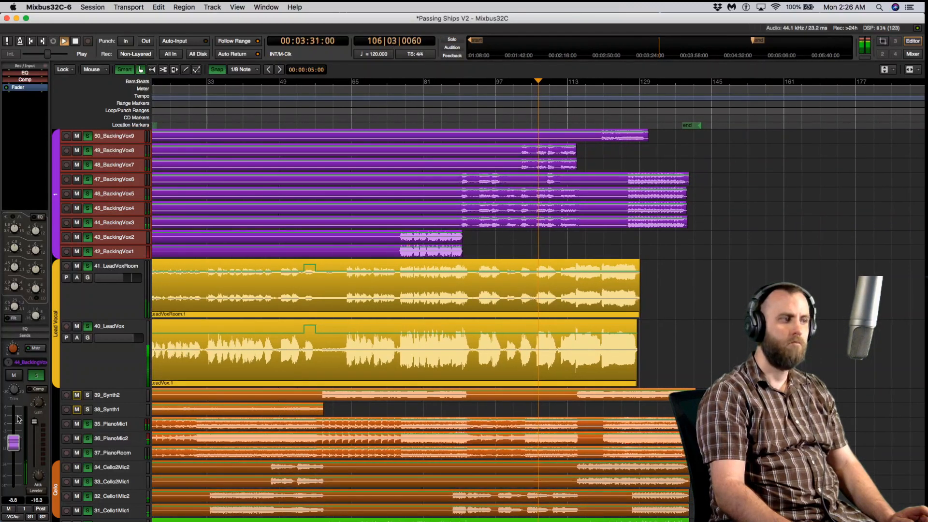
key(space)
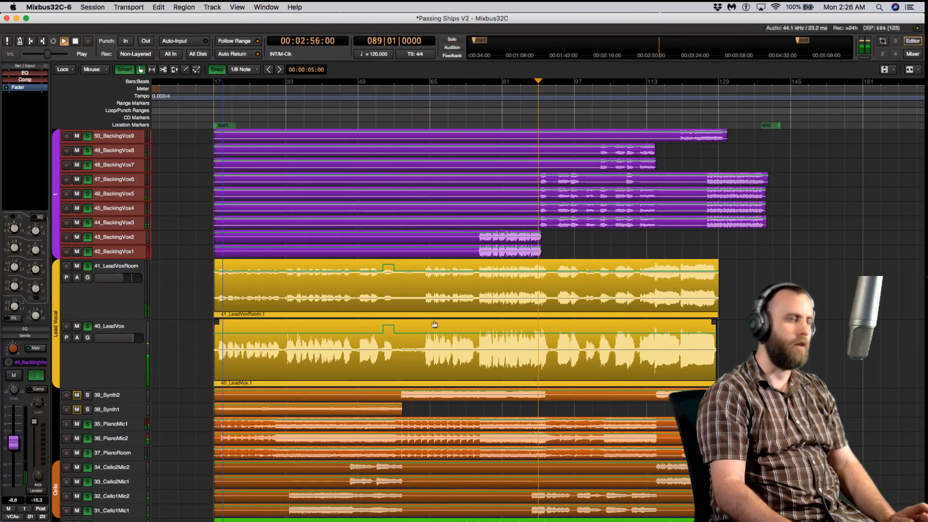
Step: Audition the song's ending with the backing vocals soloed in the mix from bar 126, then stop playback
click(708, 100)
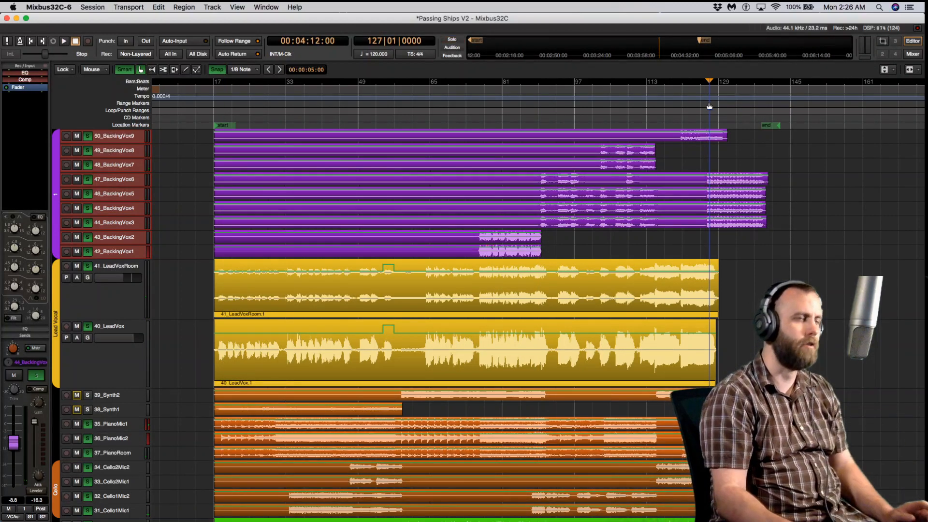
click(707, 104)
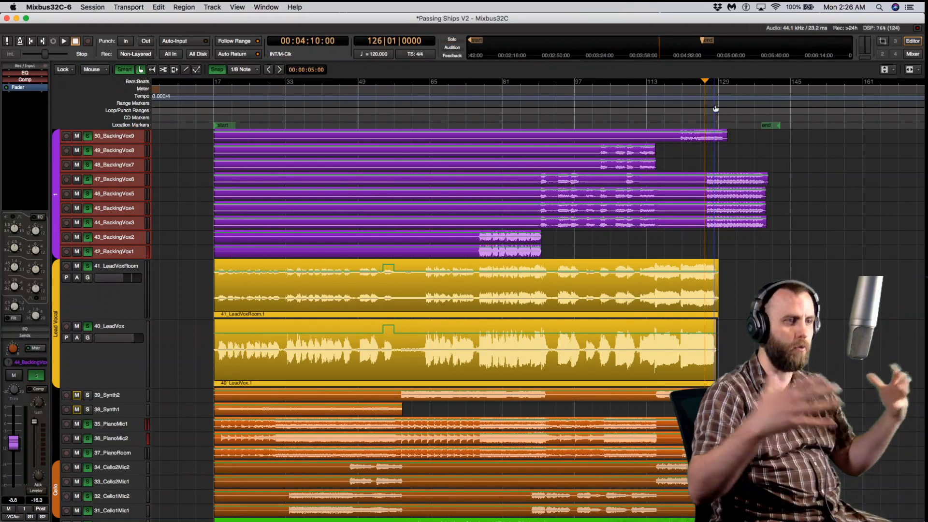
key(space)
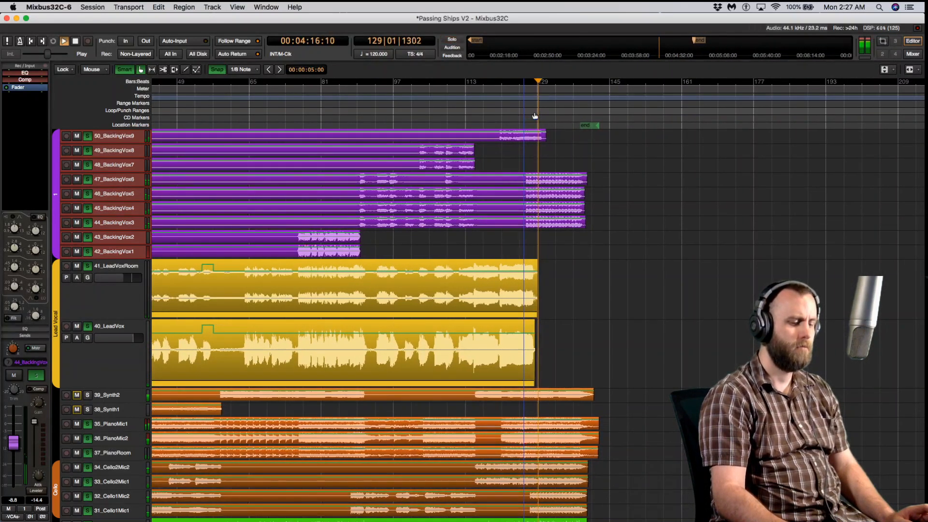
key(space)
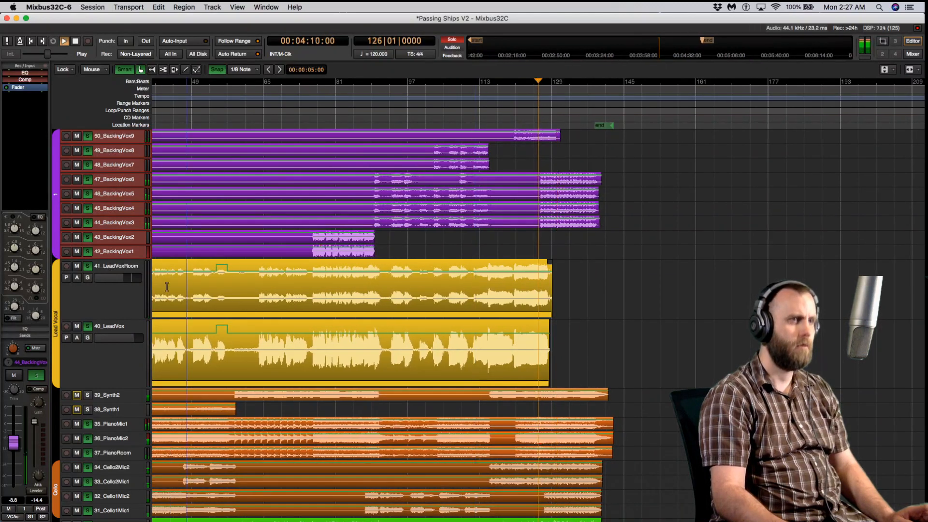
Step: Clear all active solos and unmute the electric guitar tracks from 15_ElecGtr1Mic1 through 29_ElecGtr6DI
scroll(121, 239, down, 10)
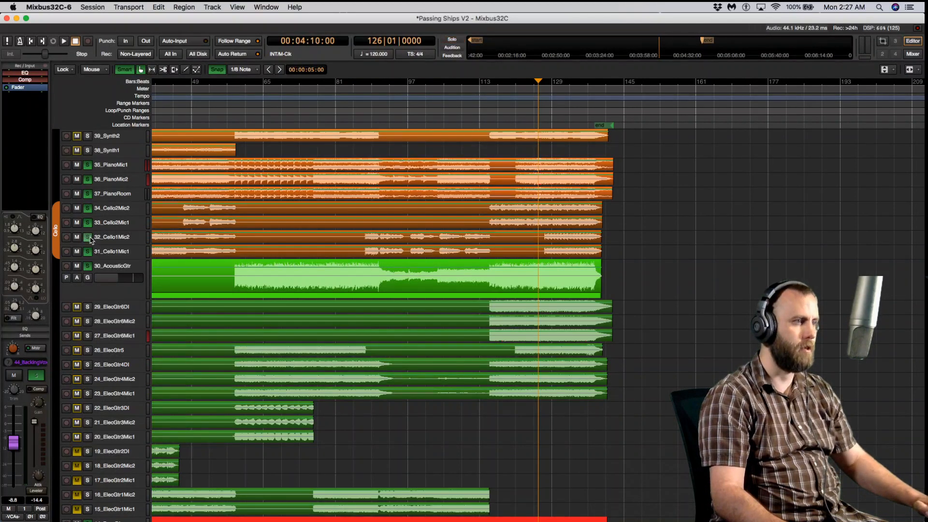
click(88, 237)
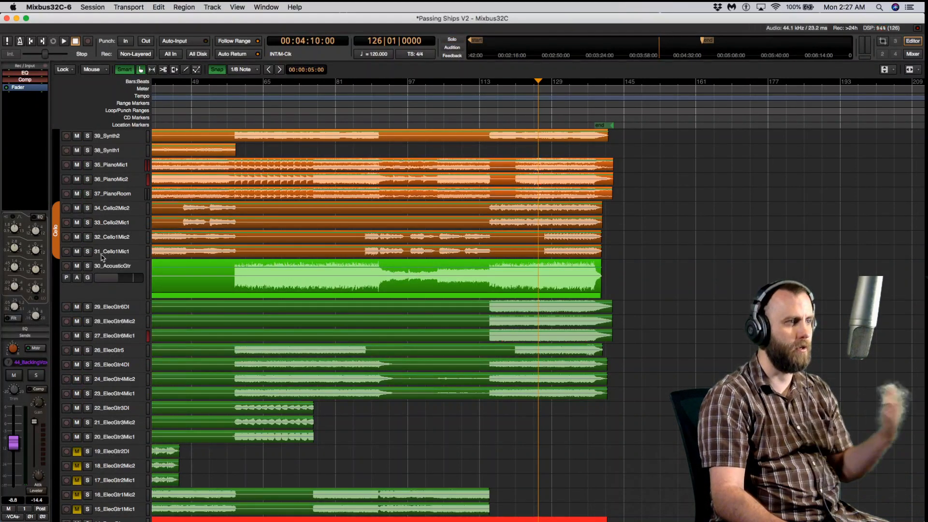
scroll(99, 252, up, 5)
scroll(104, 259, down, 8)
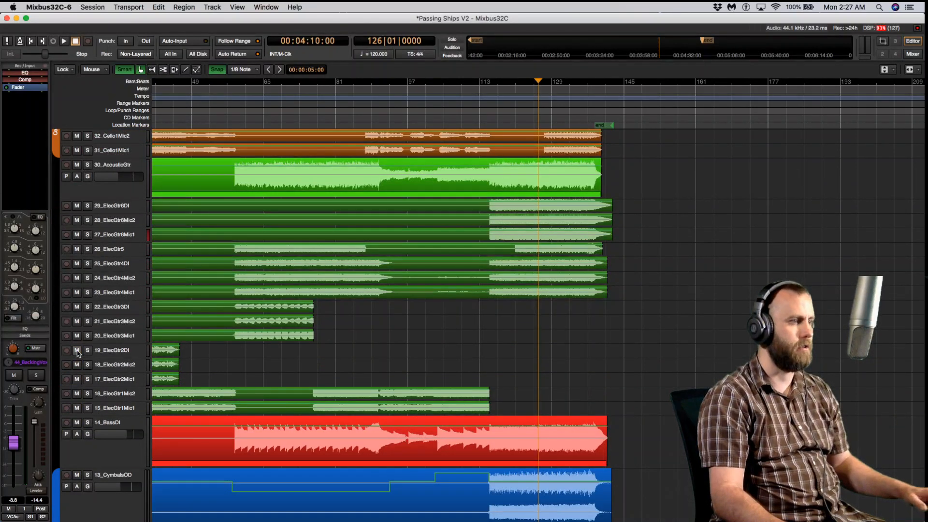
scroll(97, 350, down, 3)
scroll(117, 347, up, 3)
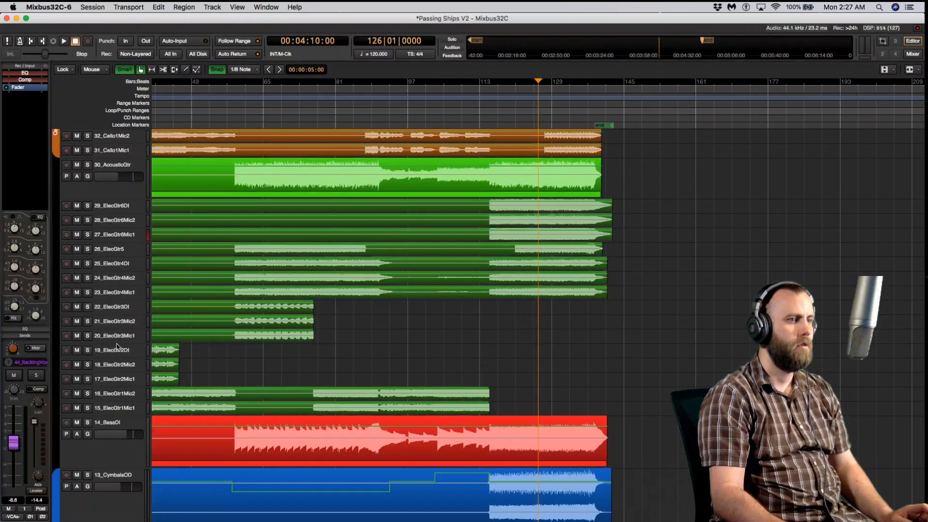
Step: Play the mix from bar 115, then audition 29_ElecGtr6DI soloed from the same point
click(490, 119)
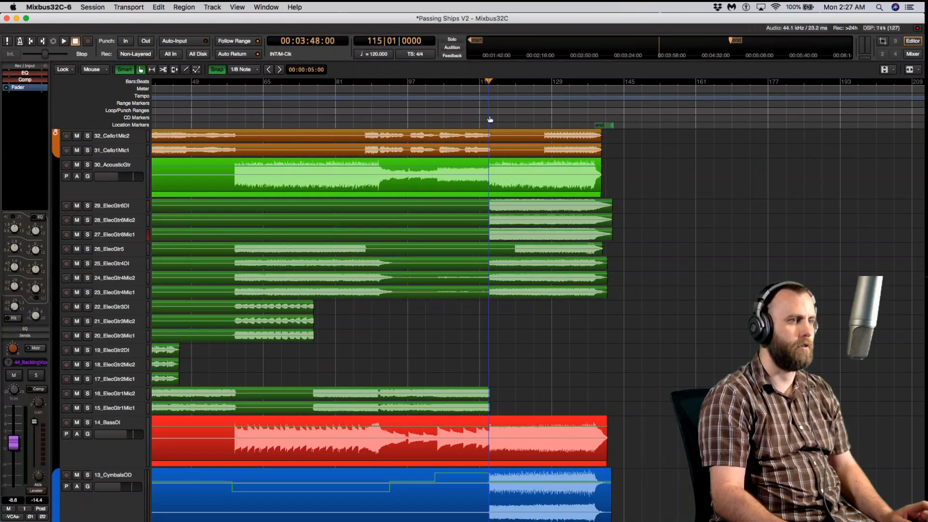
key(space)
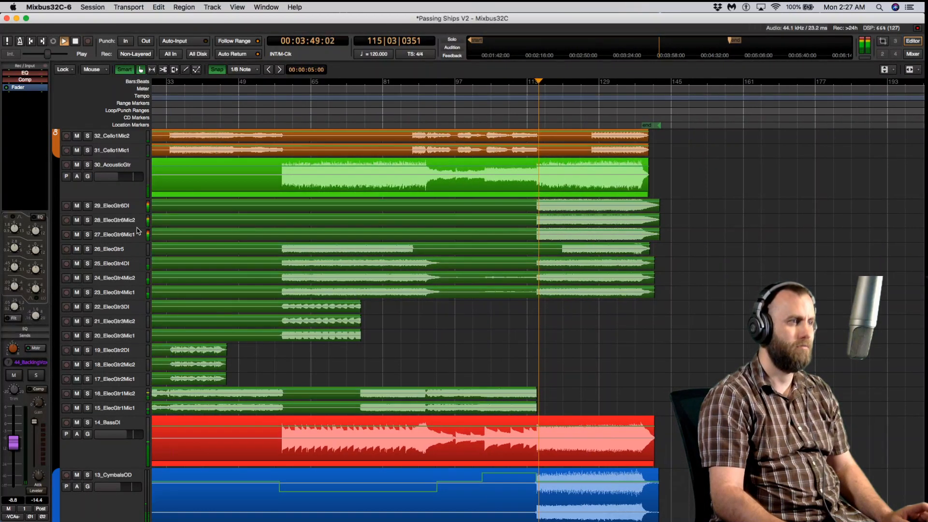
click(130, 208)
key(space)
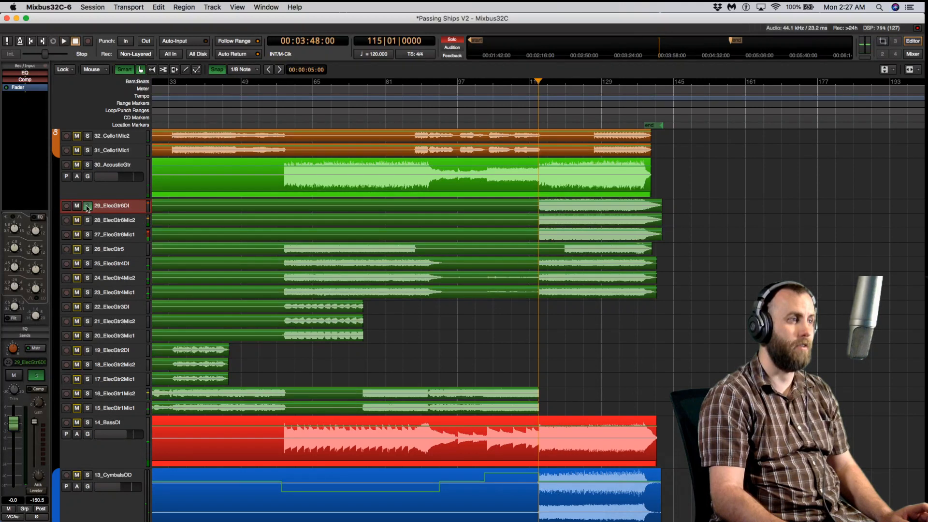
key(space)
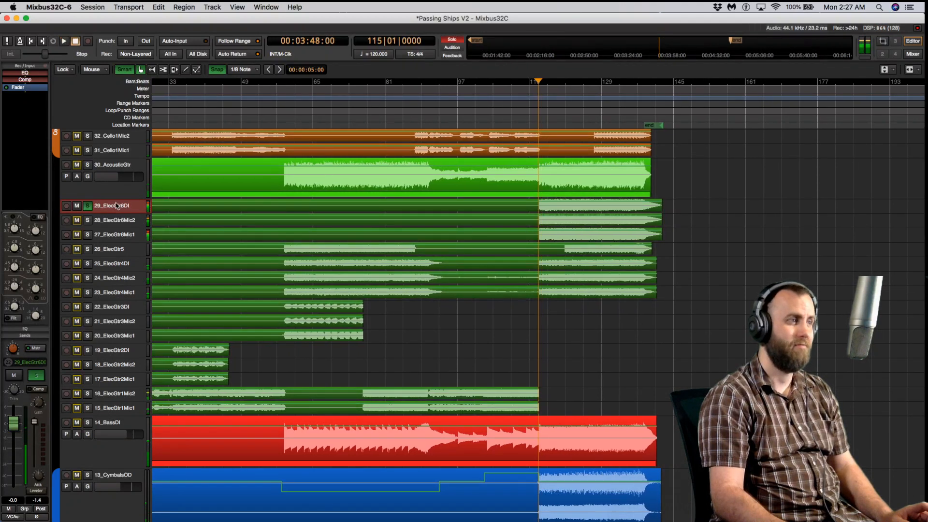
Step: Mute 29_ElecGtr6DI and compare 28_ElecGtr6Mic2 with 27_ElecGtr6Mic1 in solo from bar 115
click(102, 221)
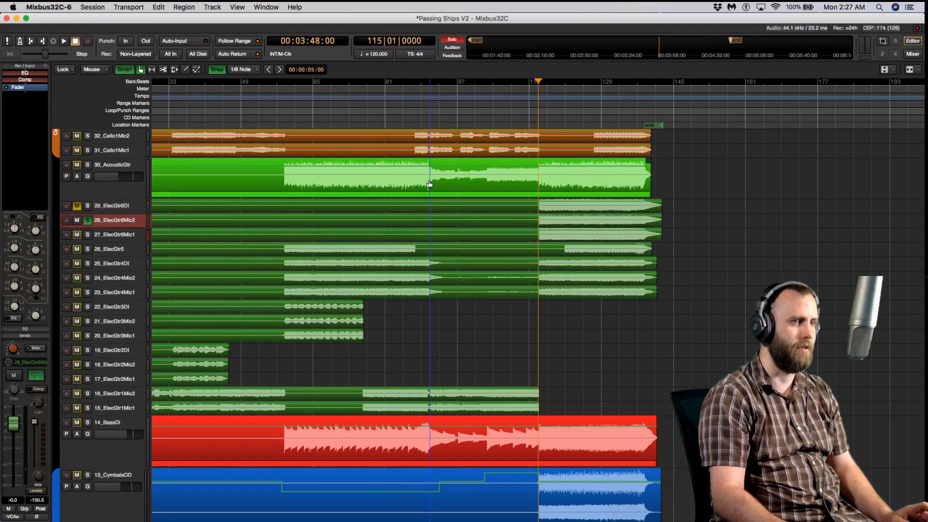
key(space)
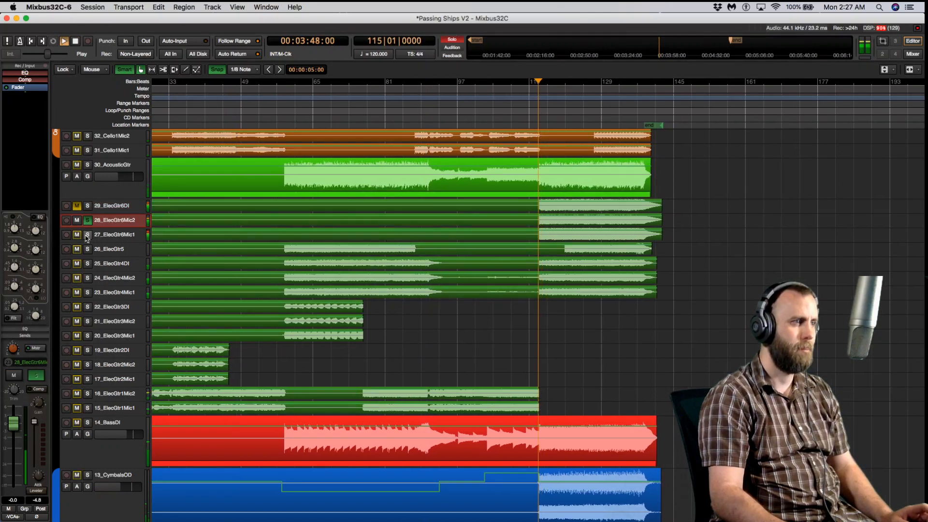
click(87, 235)
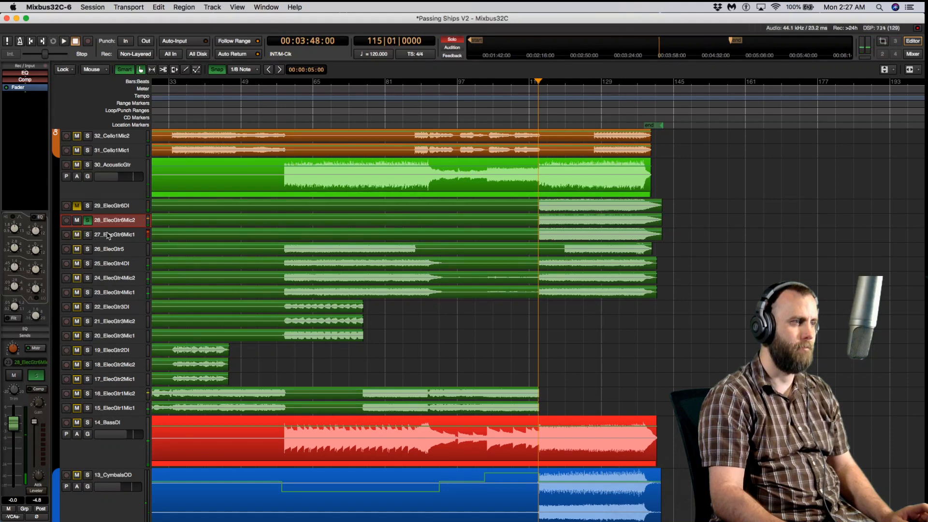
click(108, 236)
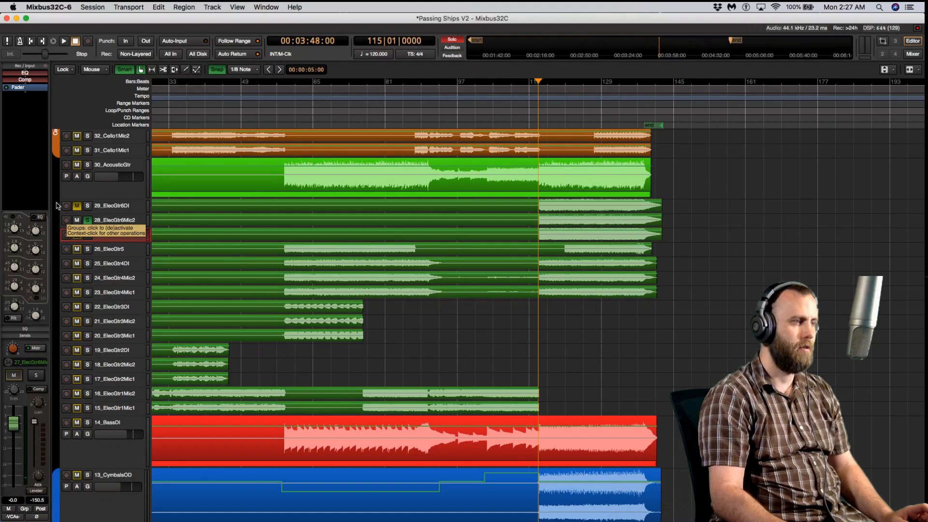
Step: Mute 27_ElecGtr6Mic1 and balance 28_ElecGtr6Mic2 in the full mix at -5.8 dB, panned left
click(114, 223)
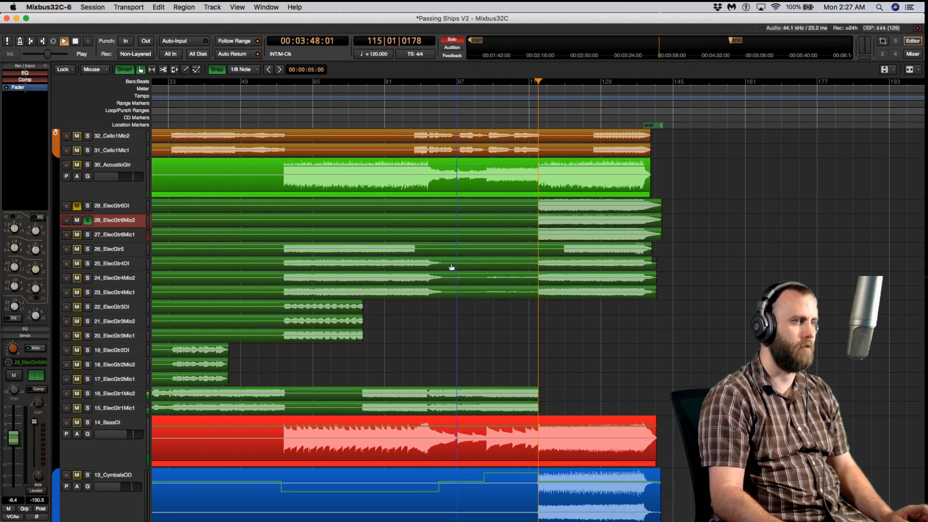
key(space)
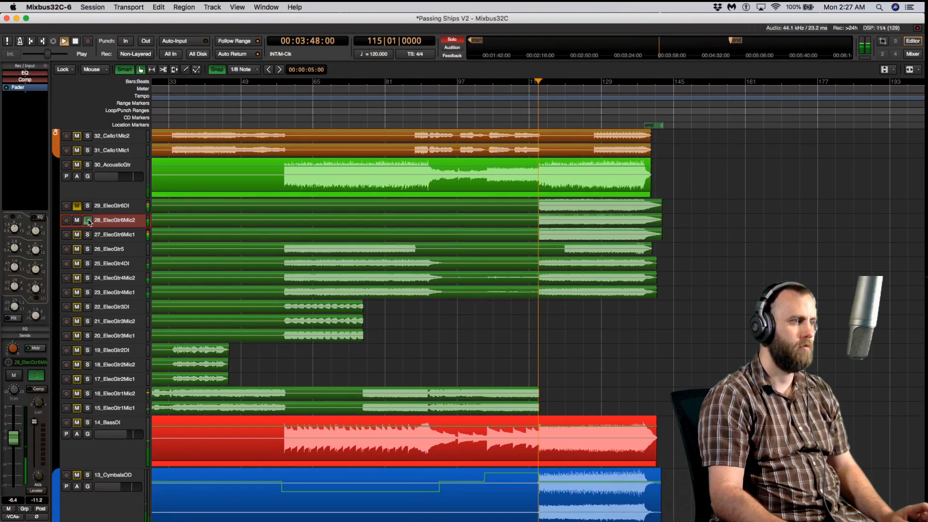
click(87, 220)
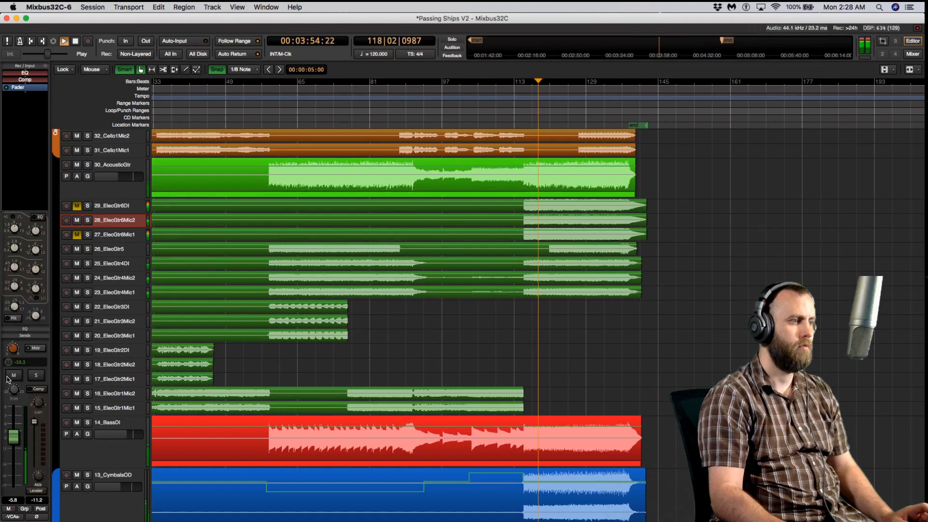
drag(12, 348, 5, 402)
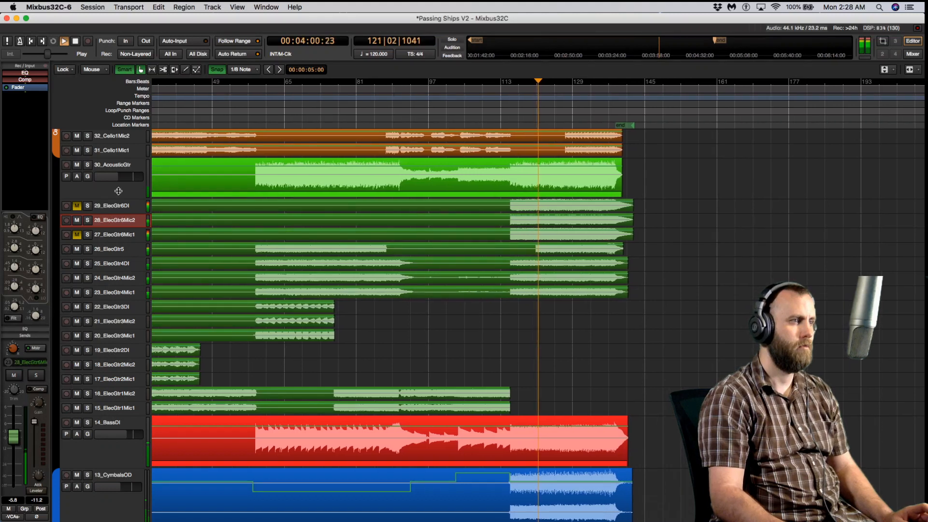
Step: Select 30_AcousticGtr and solo it briefly during playback to check it against the mix
click(95, 189)
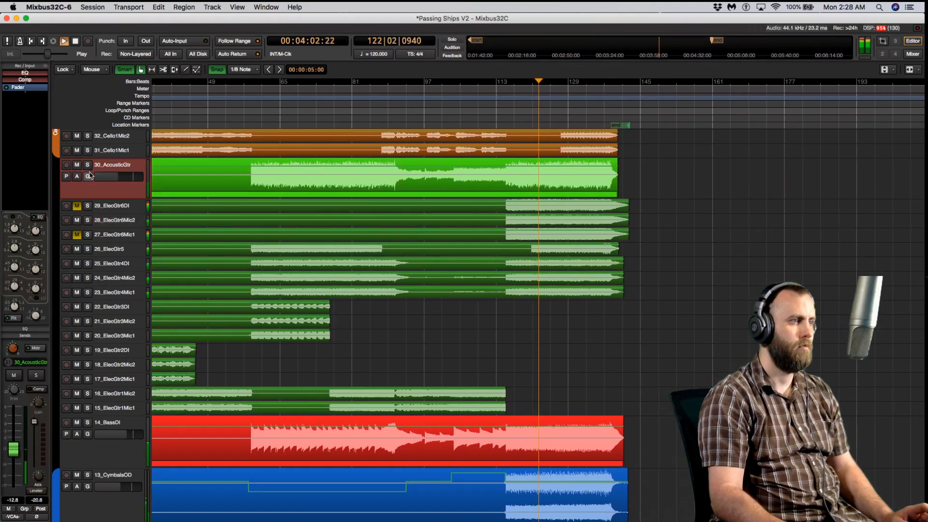
click(88, 166)
click(88, 165)
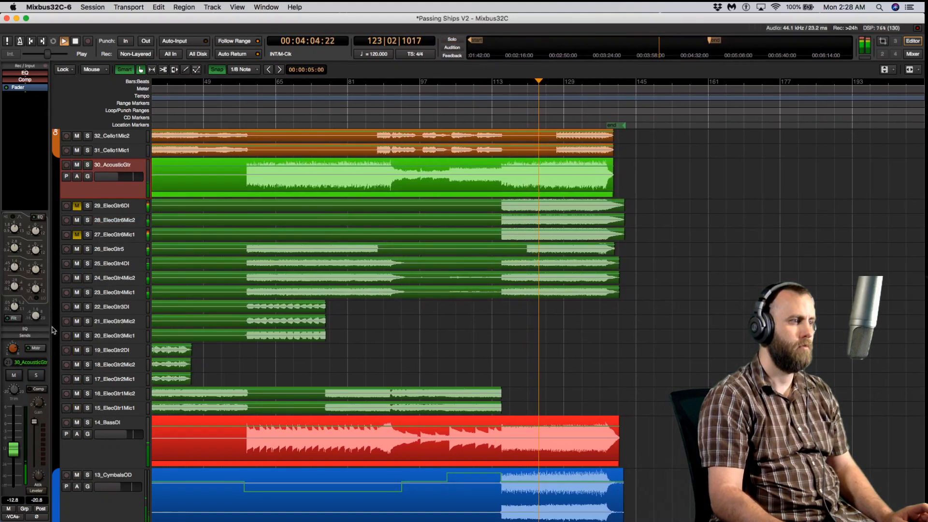
Step: Audition 26_ElecGtr5 soloed, bring it back into the mix, set its level to -4.0 dB, and stop playback
click(87, 249)
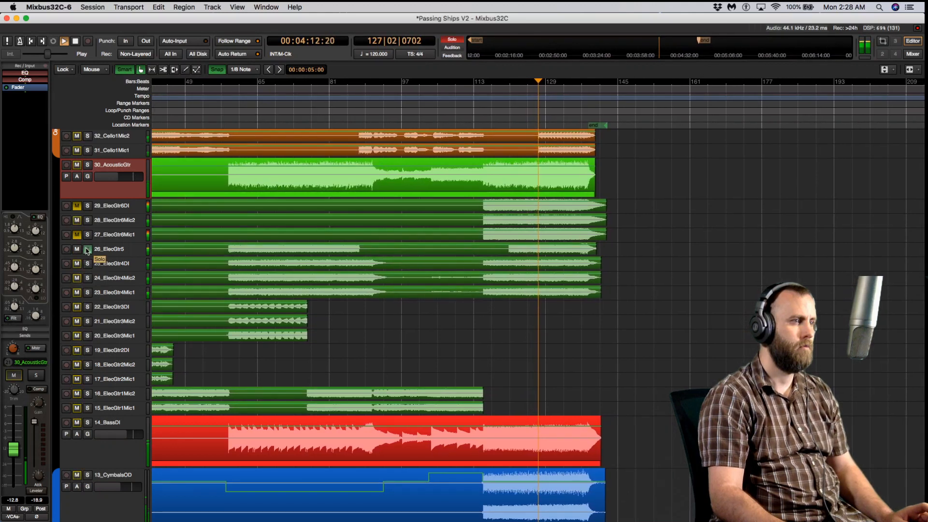
click(118, 251)
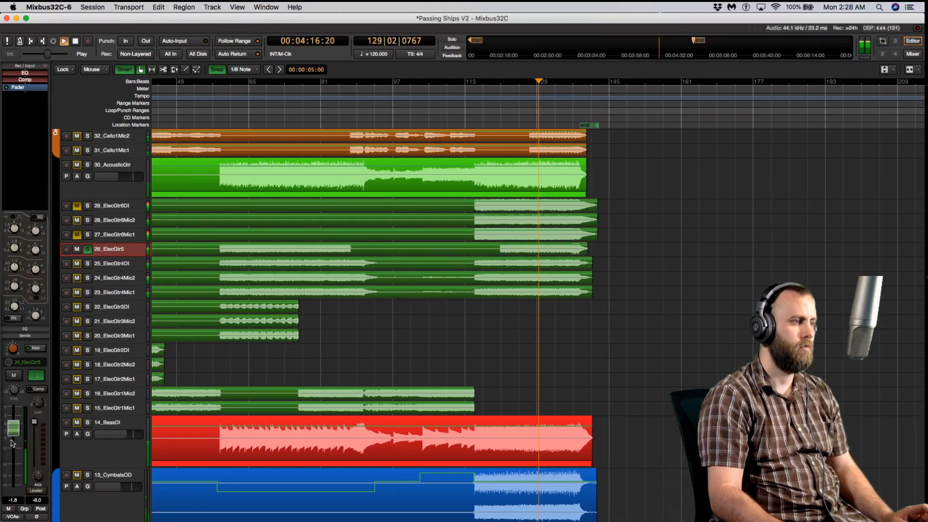
drag(11, 440, 13, 427)
click(88, 249)
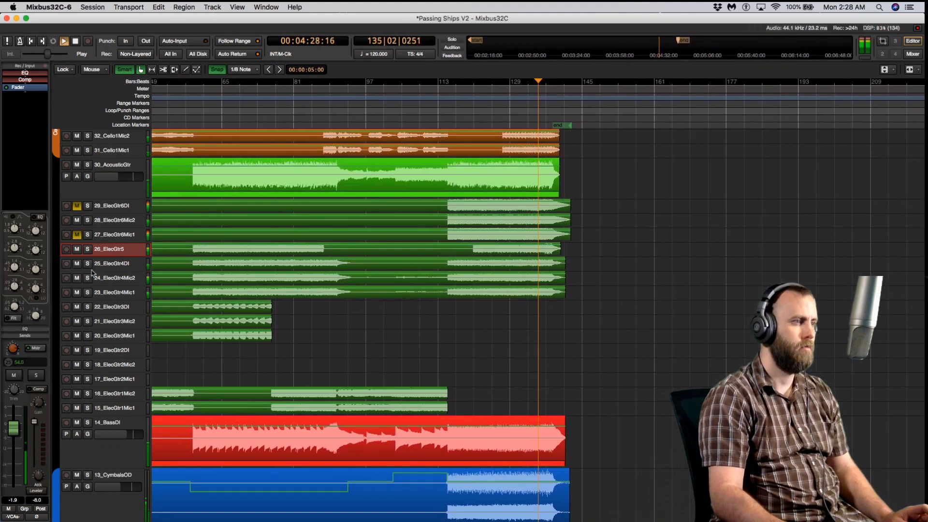
drag(13, 429, 13, 443)
key(space)
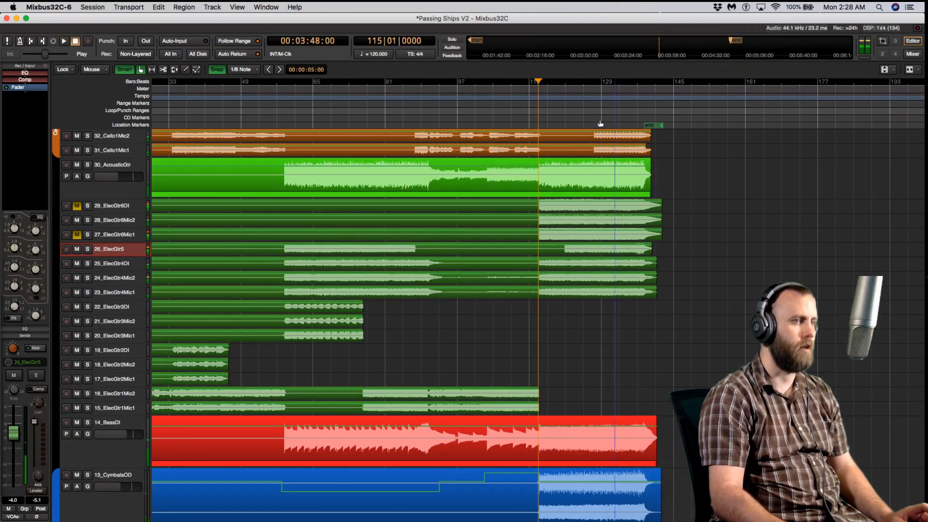
Step: Mute 25_ElecGtr4DI and 23_ElecGtr4Mic1, and set 24_ElecGtr4Mic2 to -2.7 dB while playing from about bar 117
click(115, 266)
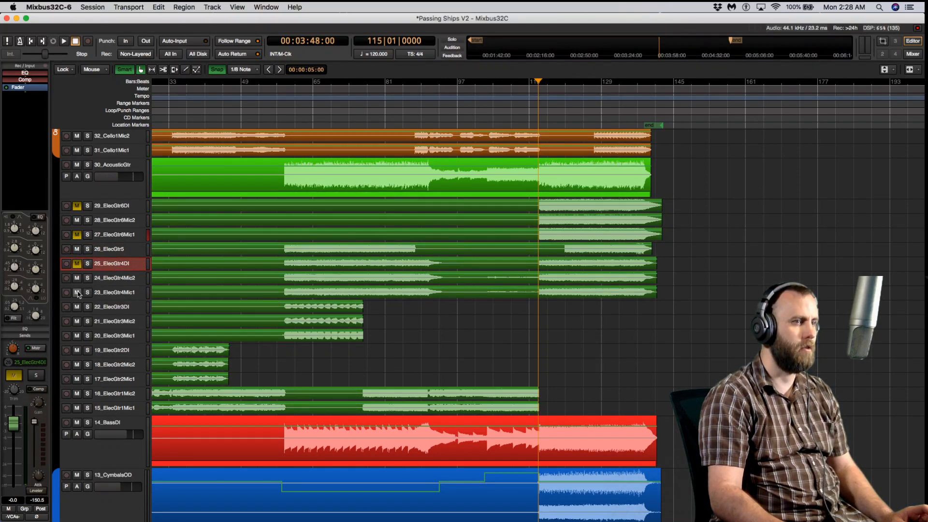
click(108, 281)
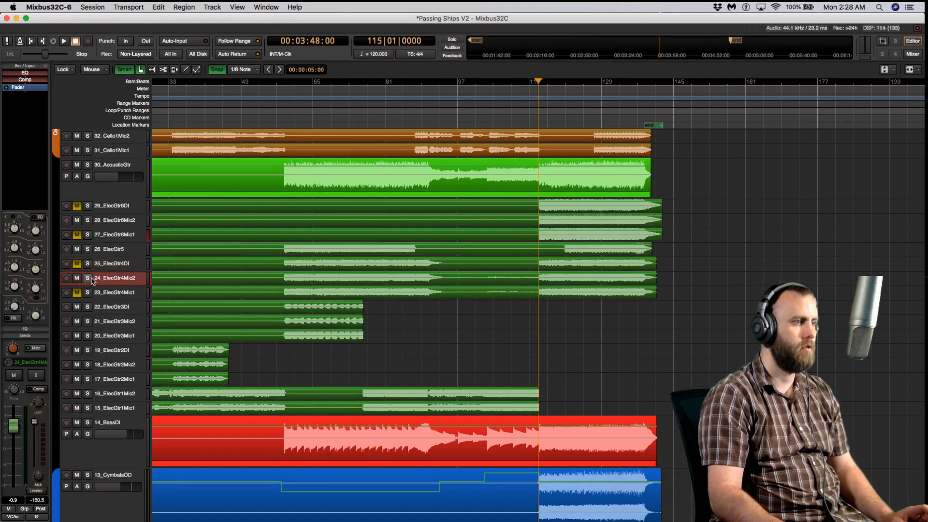
click(547, 115)
key(space)
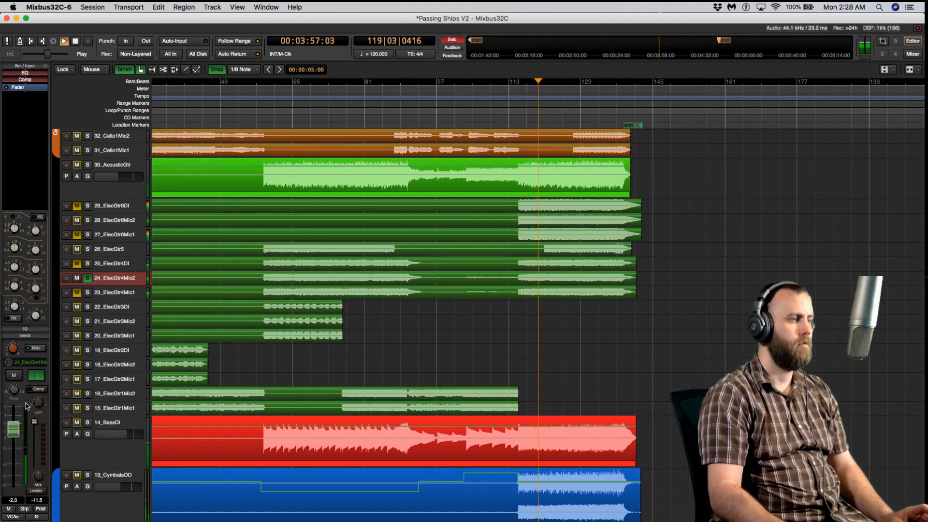
click(87, 279)
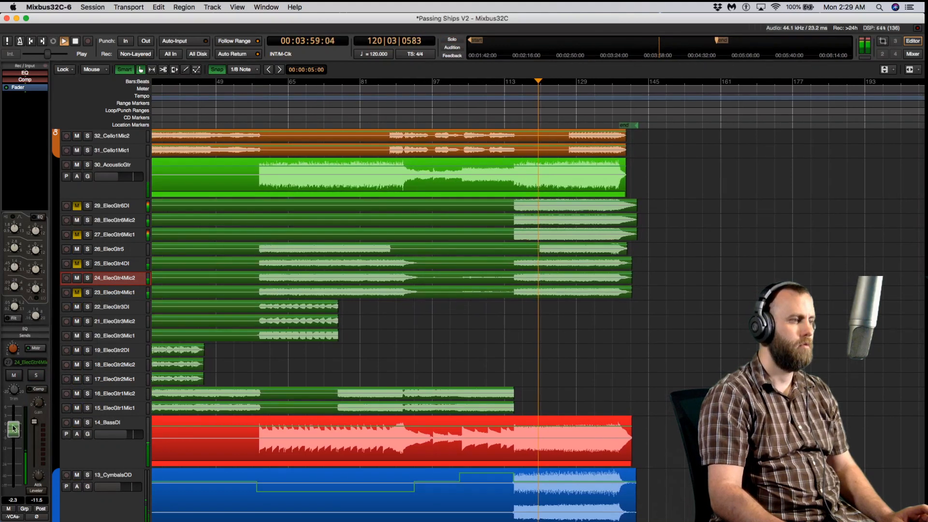
drag(13, 427, 15, 429)
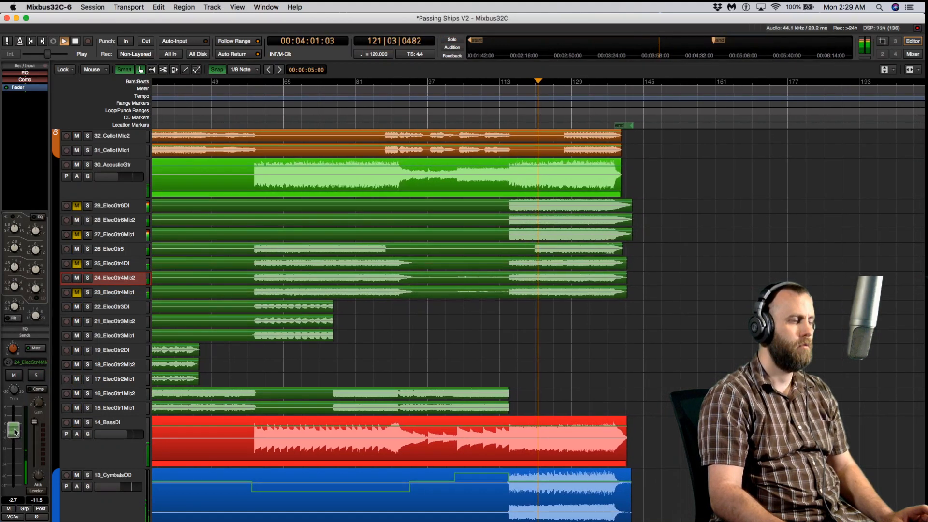
Step: Rebalance the two guitars during playback, setting 26_ElecGtr5 to -7.3 dB and 24_ElecGtr4Mic2 to -1.3 dB
click(109, 249)
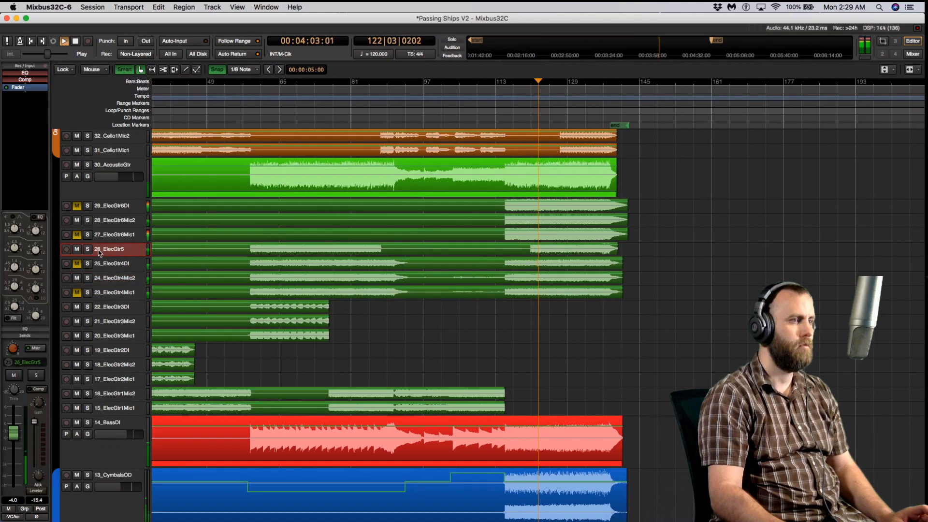
drag(13, 437, 13, 447)
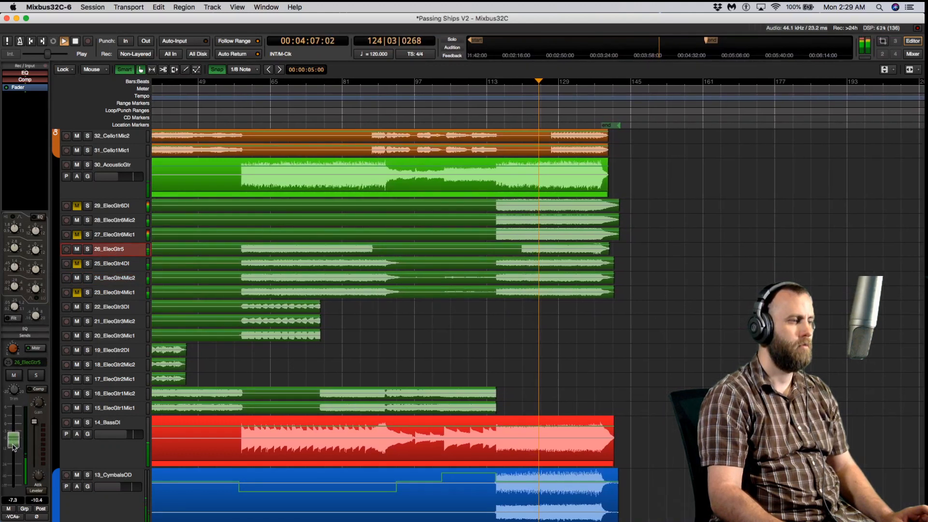
click(107, 279)
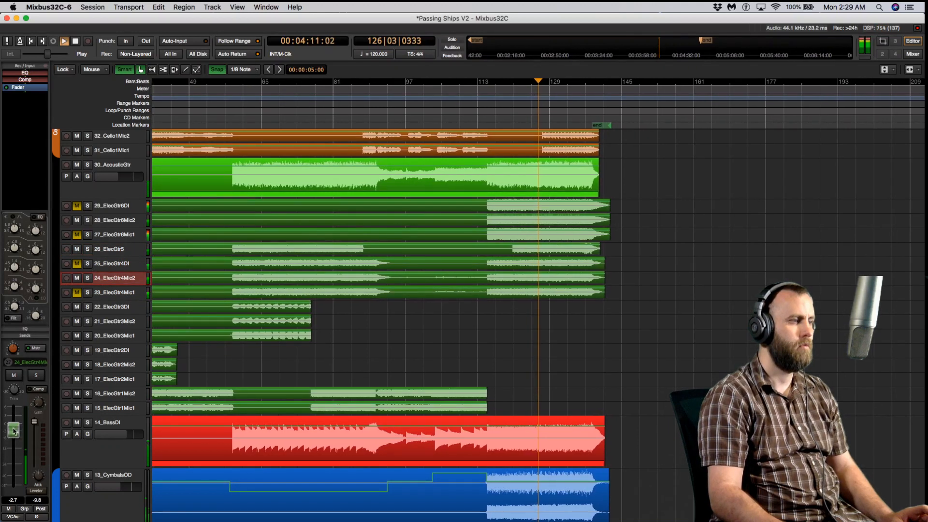
drag(14, 430, 15, 423)
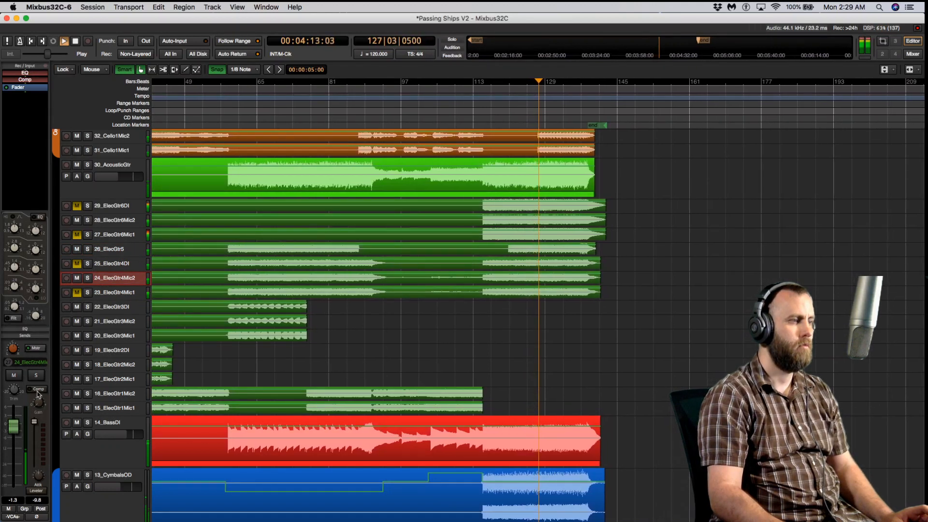
Step: Compare 24_ElecGtr4Mic2 in solo and in the mix, and adjust its high-pass filter during playback
click(87, 278)
click(87, 279)
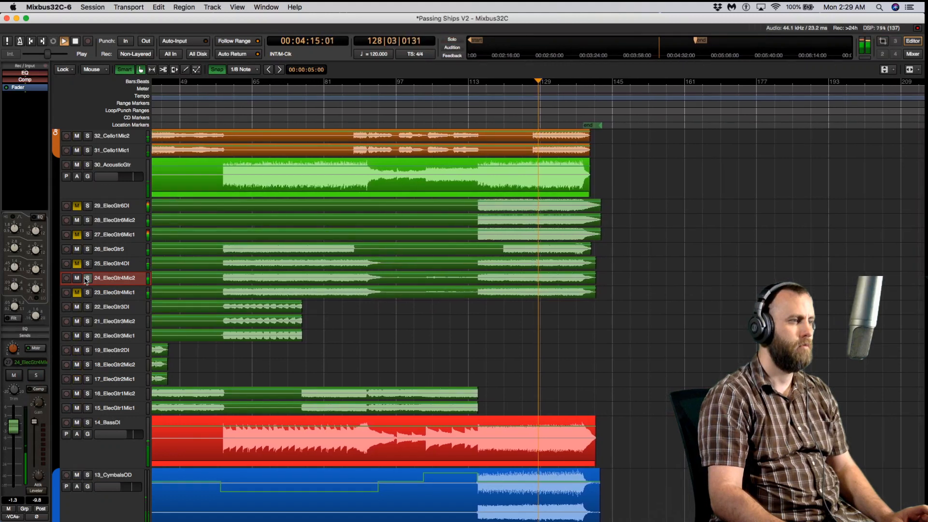
mouse_move(14, 304)
drag(14, 304, 19, 261)
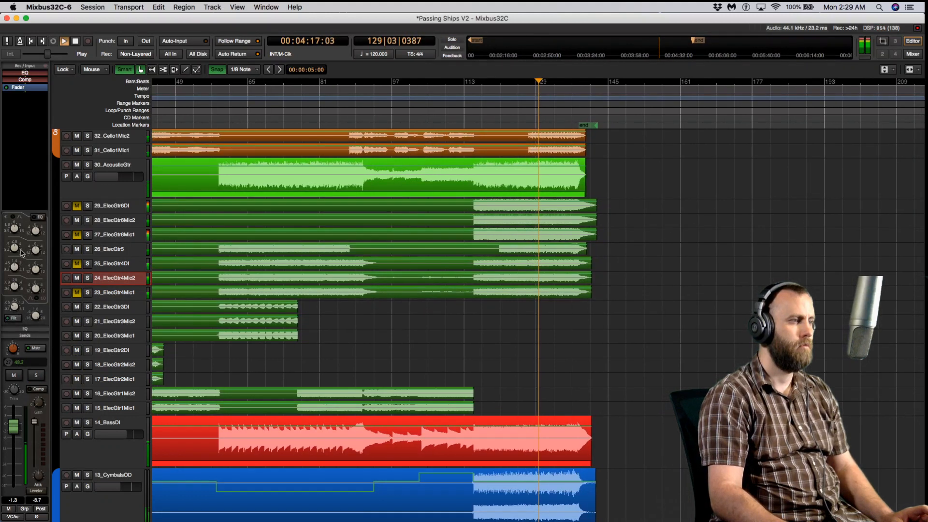
Step: Play 24_ElecGtr4Mic2 in solo from bar 118 and adjust its high-pass filter and low-mid EQ band
key(space)
key(space)
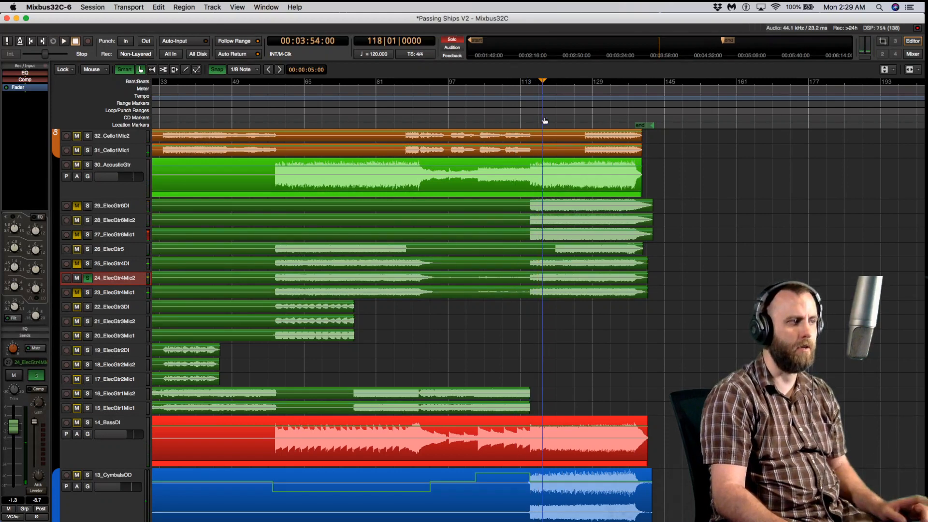
key(space)
mouse_move(15, 307)
mouse_down()
mouse_move(17, 223)
mouse_move(9, 304)
mouse_up()
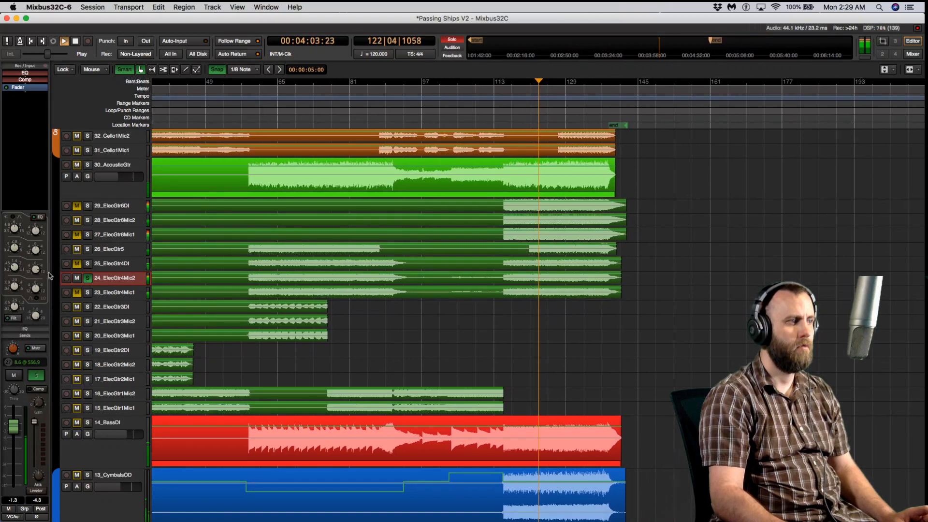
drag(35, 270, 27, 360)
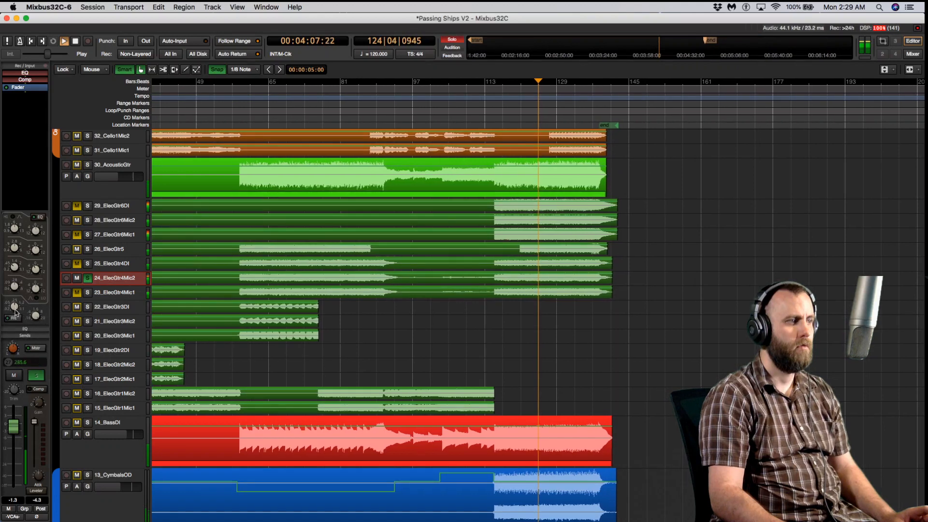
Step: Compare 24_ElecGtr4Mic2 in solo and in the mix from bar 118, and set its level to -0.9 dB
key(space)
key(space)
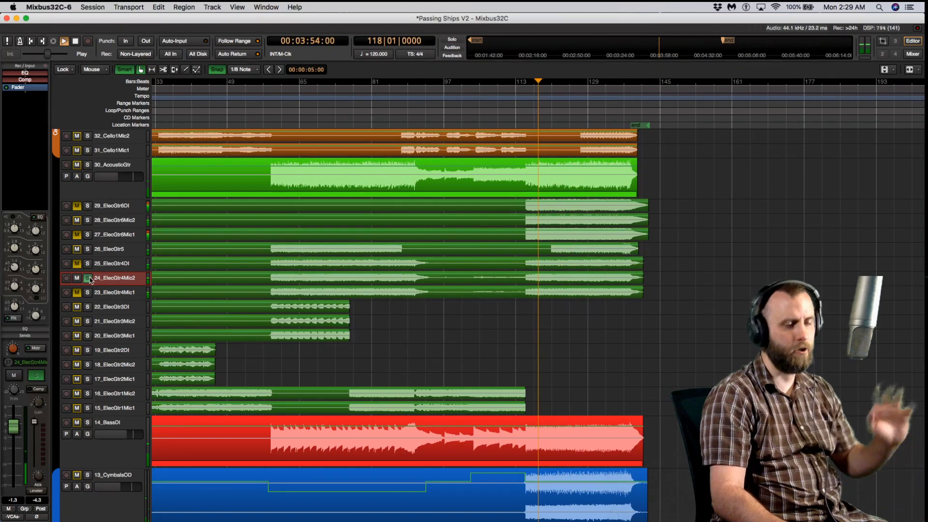
key(space)
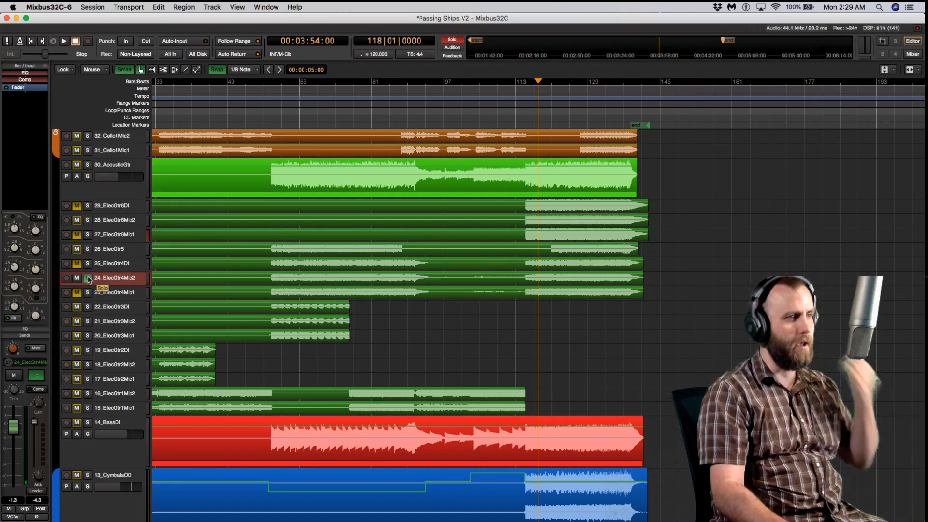
click(88, 278)
key(space)
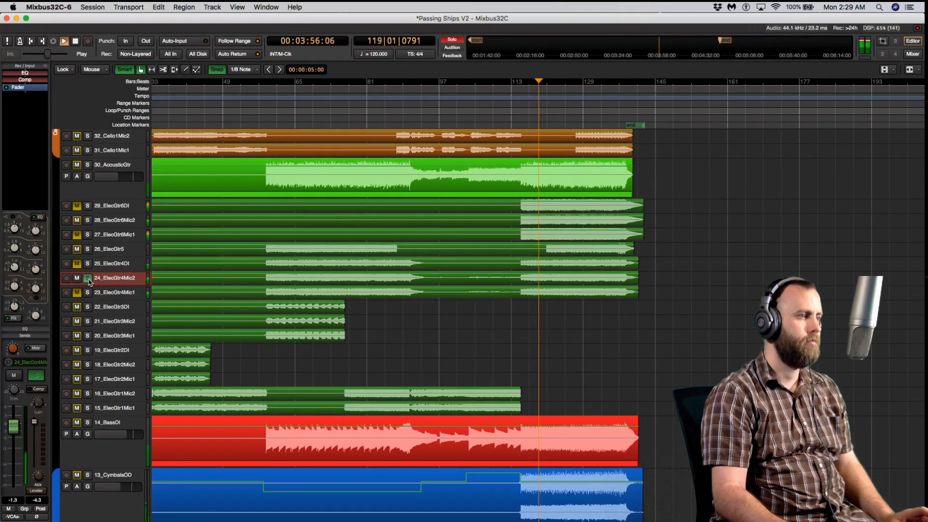
drag(17, 432, 18, 429)
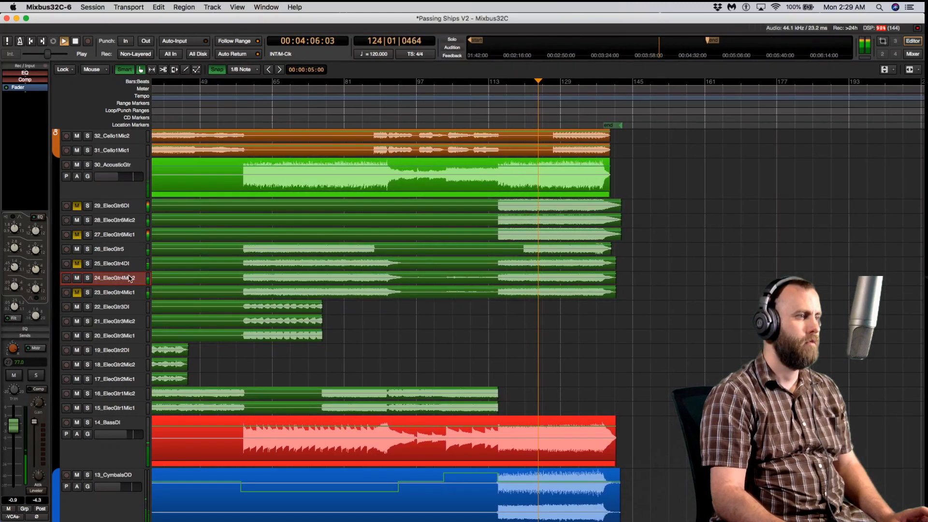
Step: Unmute 23_ElecGtr4Mic1, audition it in solo together with 24_ElecGtr4Mic2 from bar 118, and set its level to -1.3 dB
key(space)
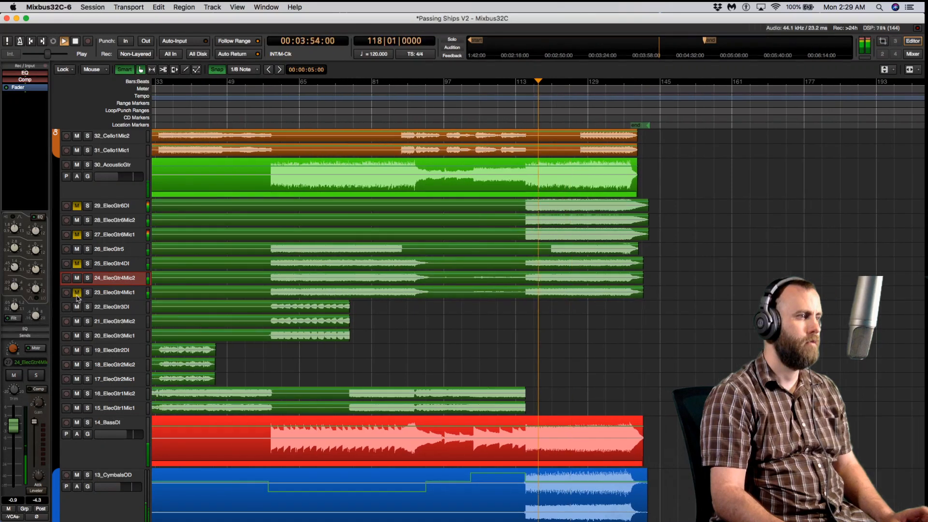
click(88, 293)
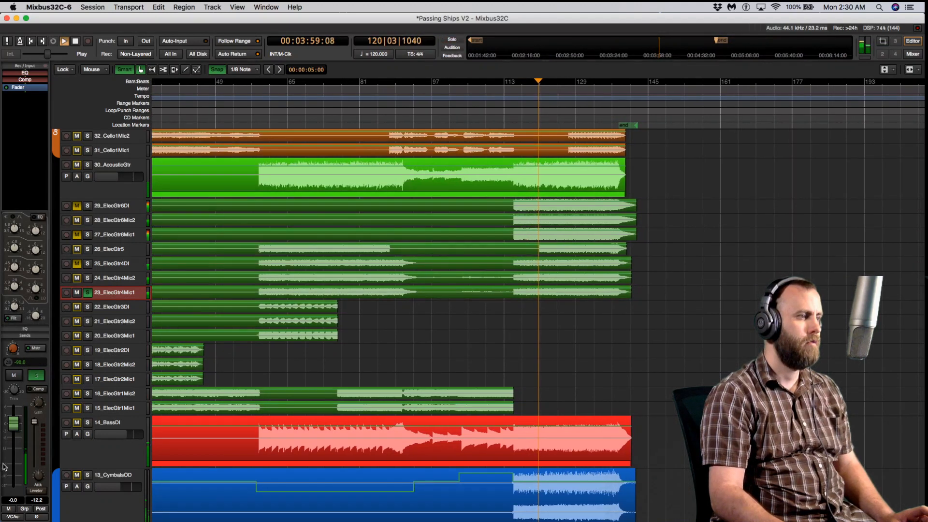
click(89, 278)
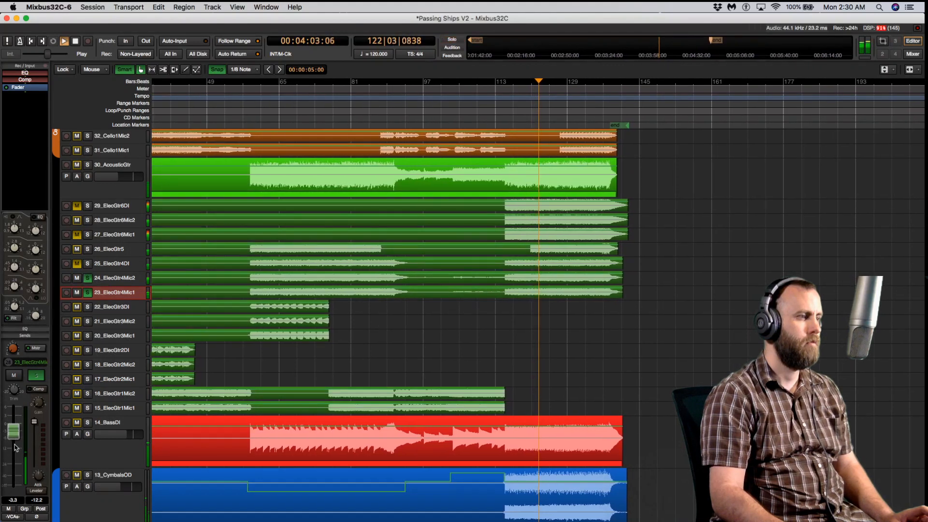
click(88, 293)
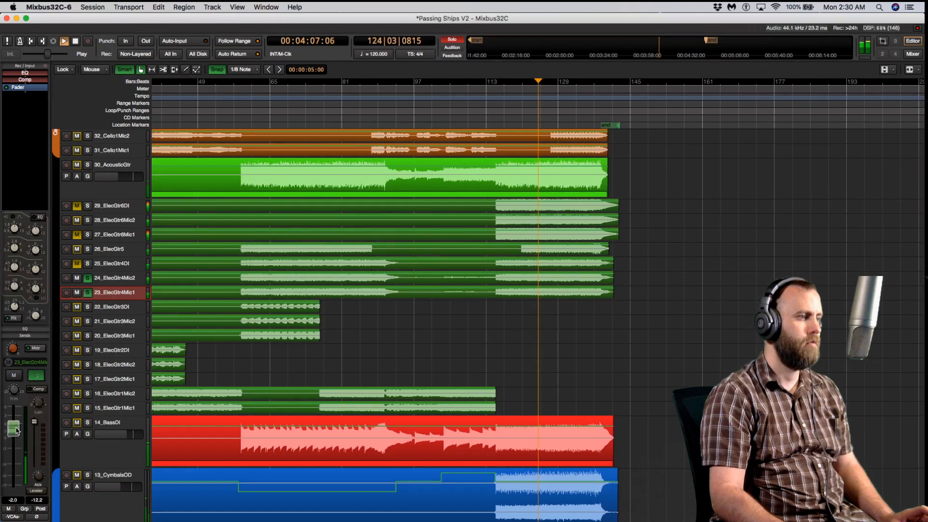
Step: Apply compression to 23_ElecGtr4Mic1 by lowering the threshold, and return both ElecGtr4 mics to the full mix
click(38, 389)
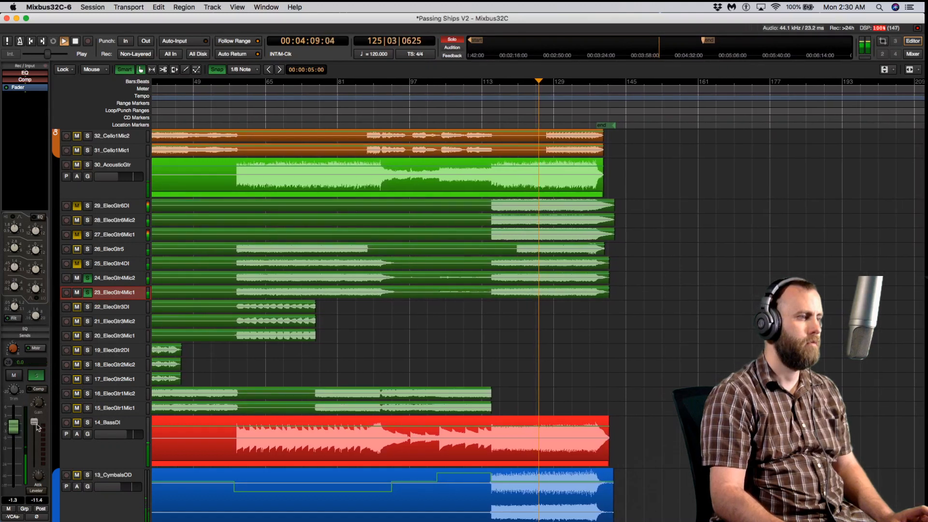
drag(34, 422, 38, 469)
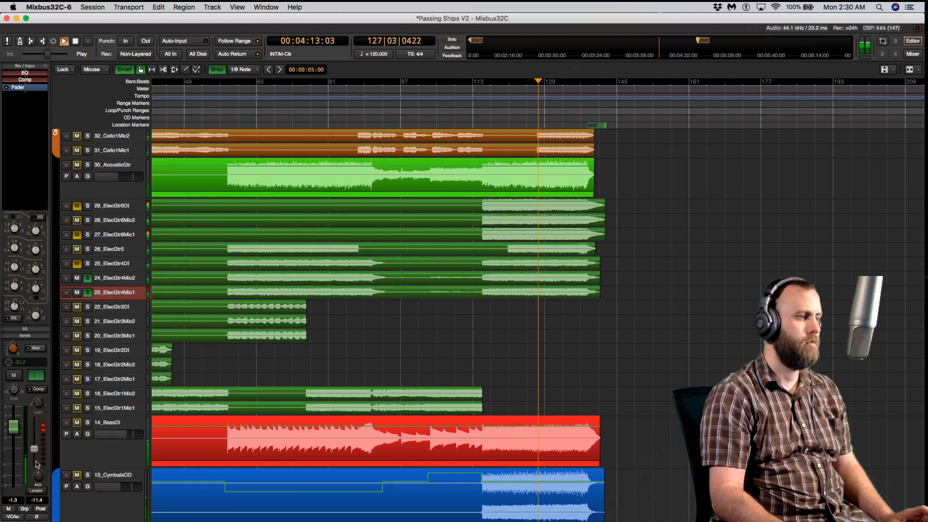
click(87, 292)
click(87, 278)
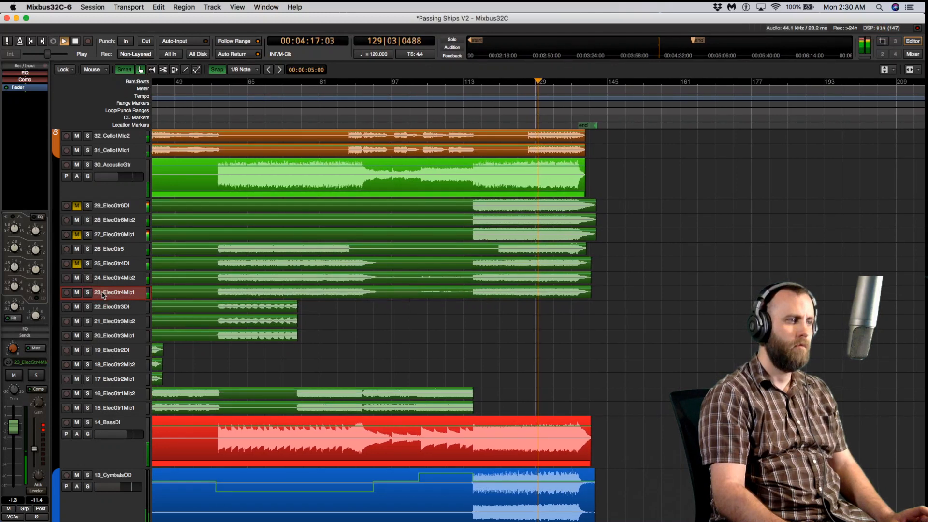
Step: Set the level of 26_ElecGtr5 to -6.2 dB in the mix and stop playback
click(115, 250)
drag(14, 434, 15, 433)
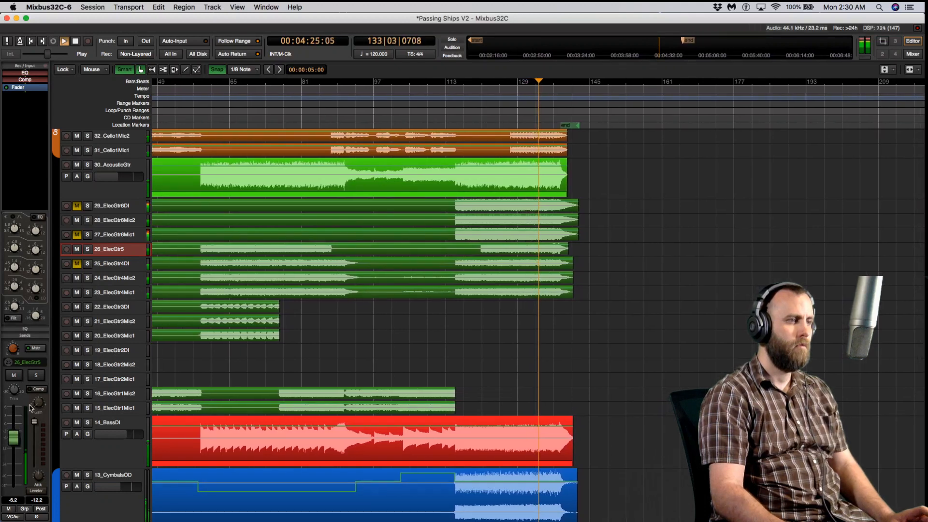
key(space)
key(space)
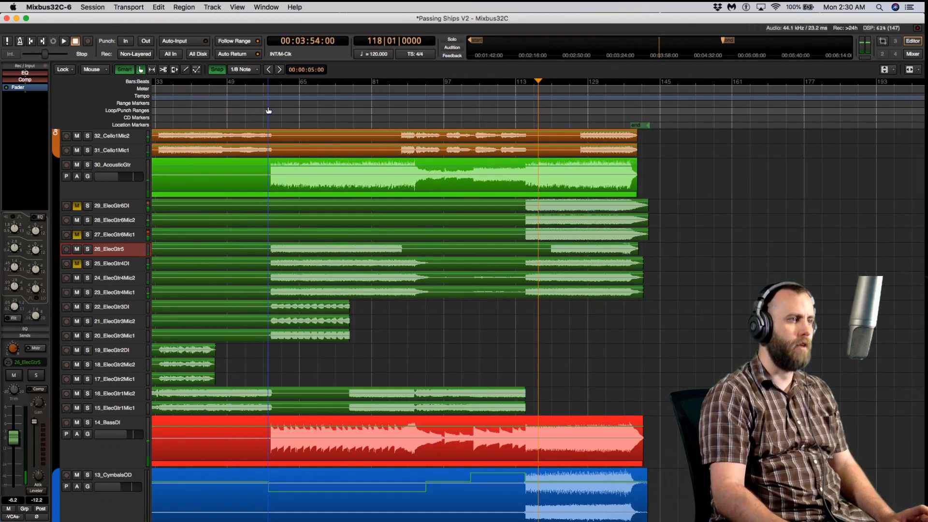
Step: Play from bar 58 with 22_ElecGtr3DI muted, audition 21_ElecGtr3Mic2 in solo, and select 20_ElecGtr3Mic1
click(268, 106)
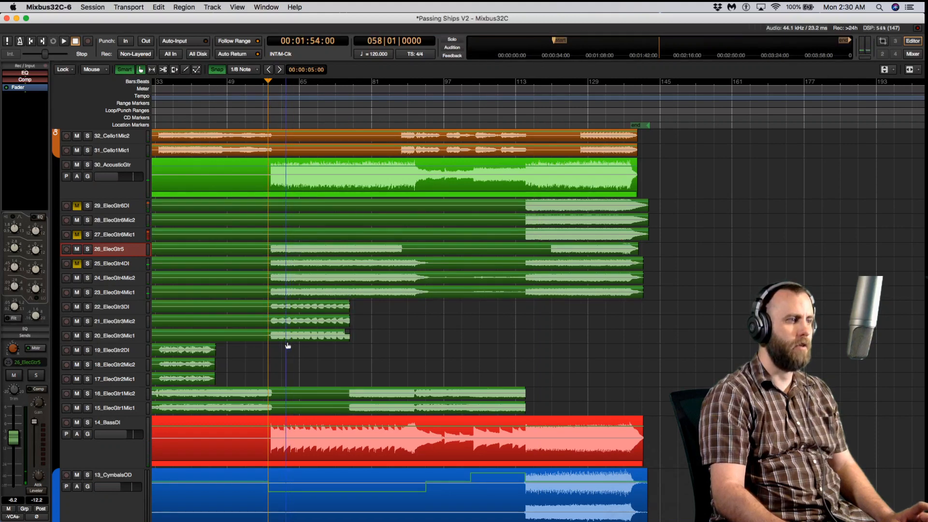
key(space)
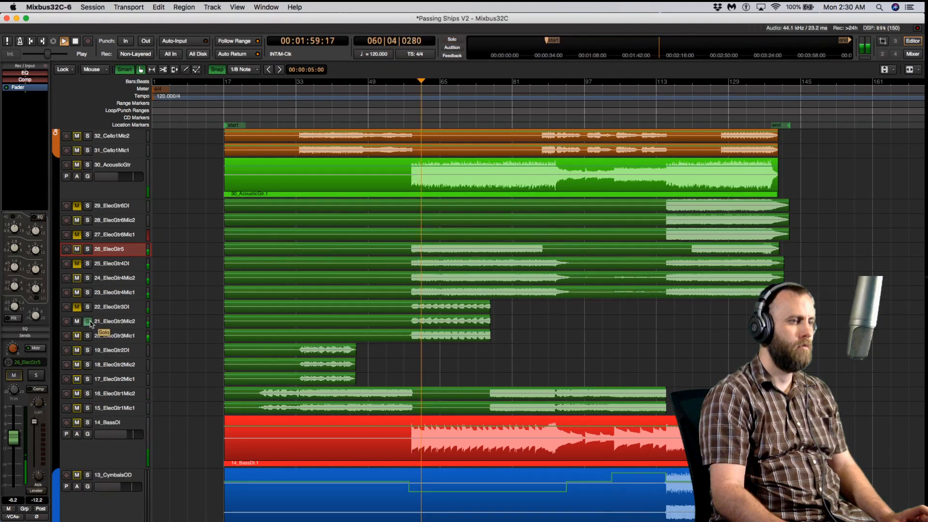
click(88, 321)
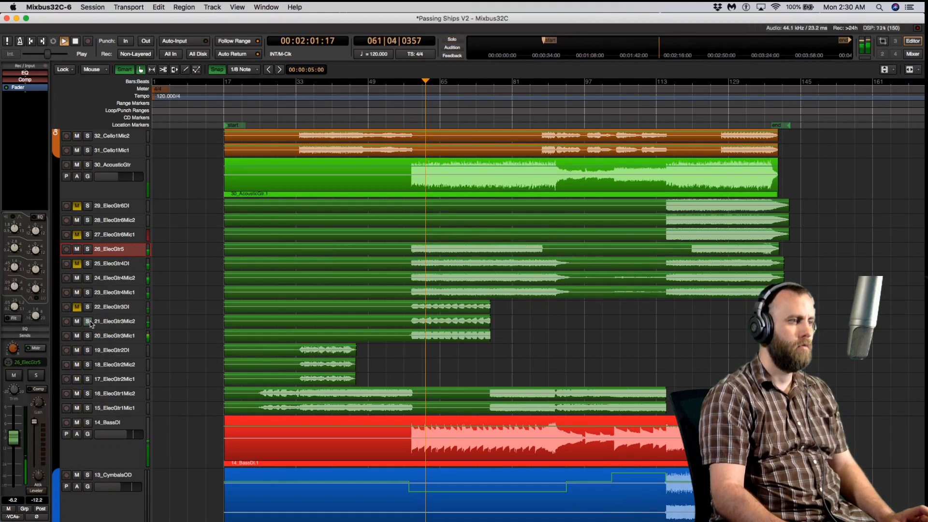
click(112, 336)
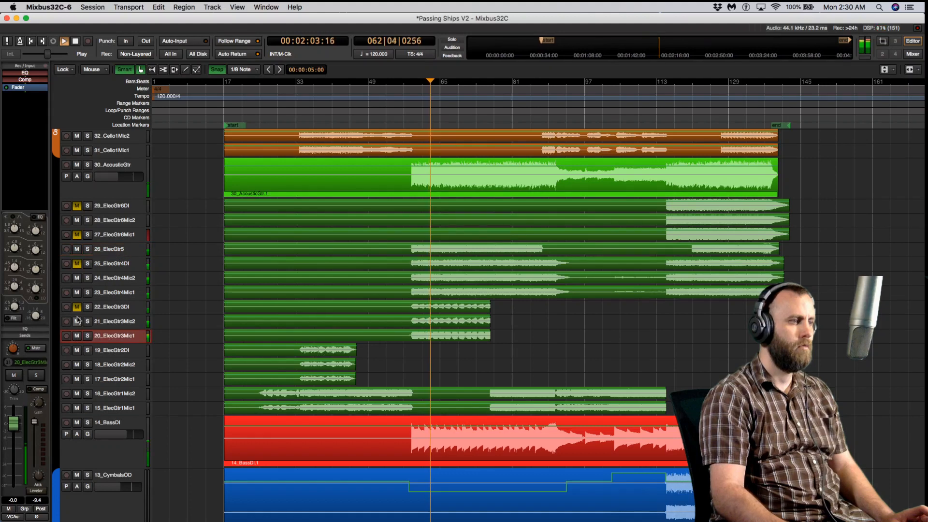
Step: Briefly audition 23_ElecGtr4Mic1, 26_ElecGtr5 and 24_ElecGtr4Mic2 in solo, returning to the full mix after each
click(88, 293)
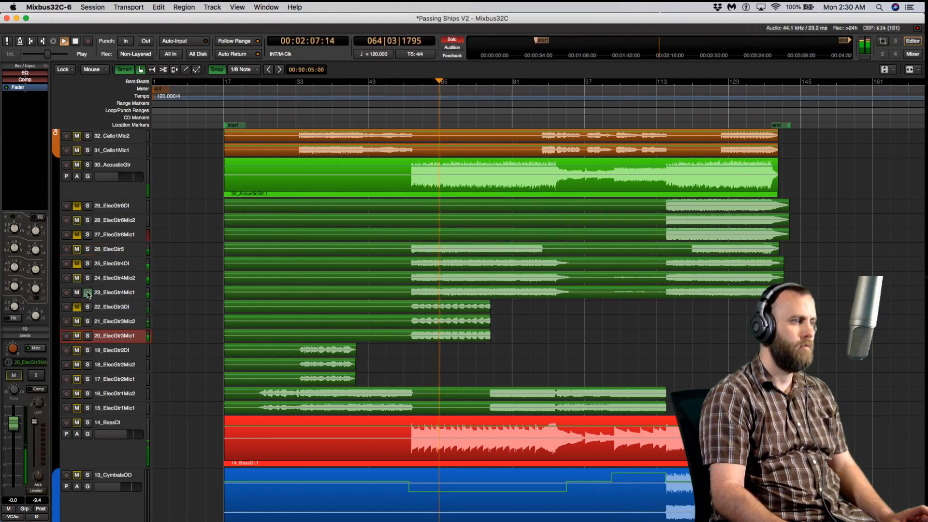
click(88, 293)
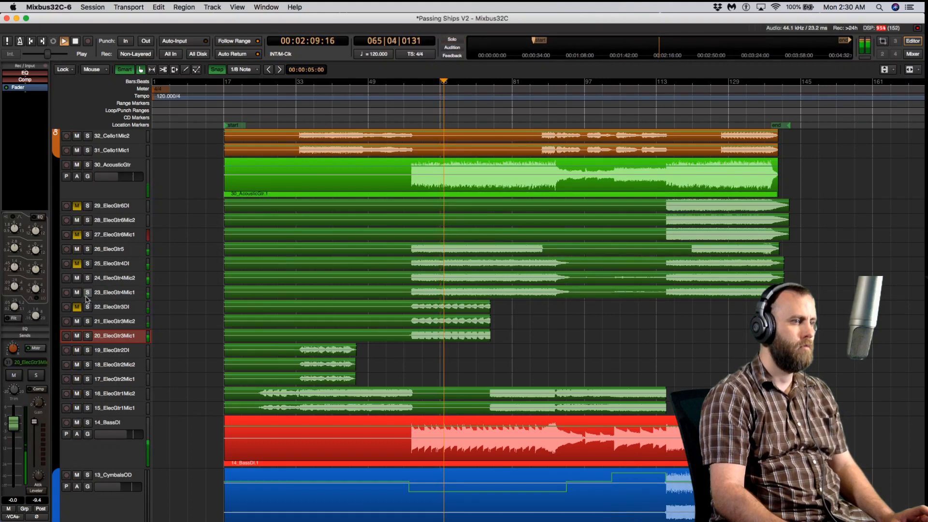
click(88, 248)
click(88, 249)
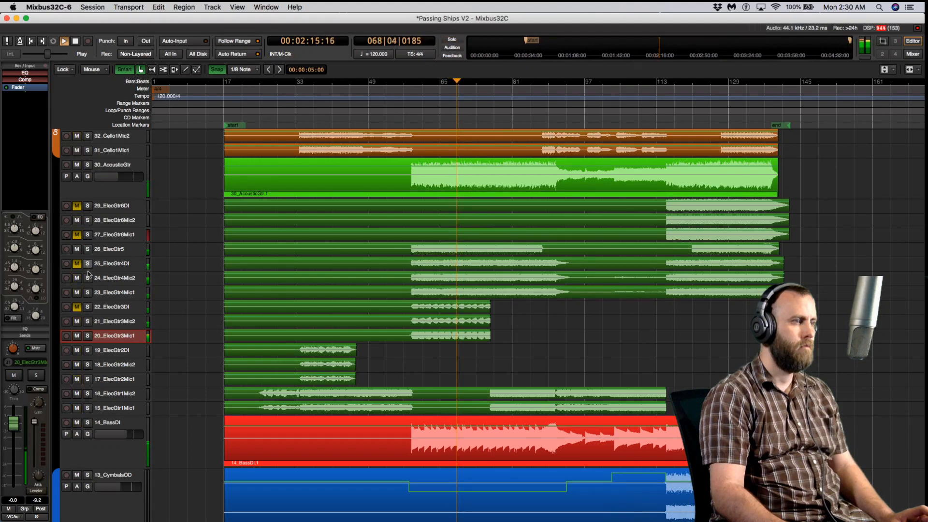
click(87, 278)
click(88, 278)
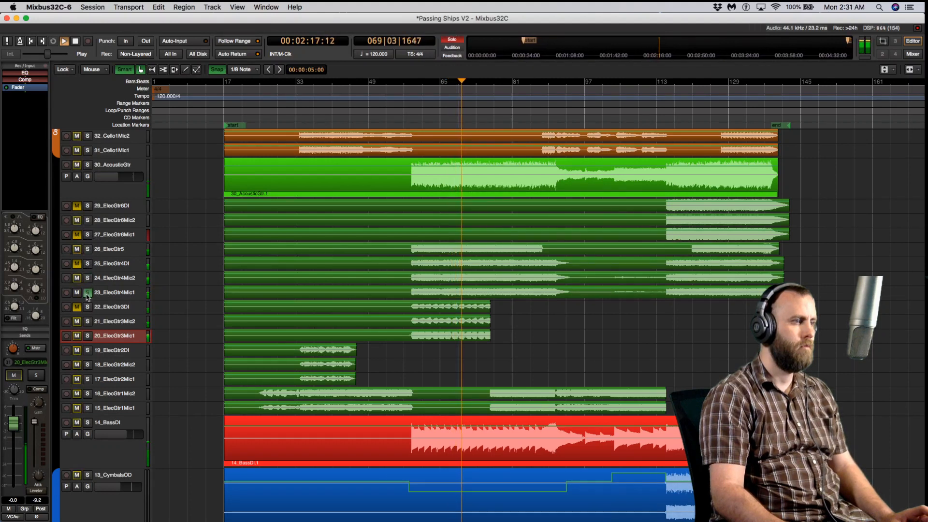
Step: Compare 20_ElecGtr3Mic1 and 21_ElecGtr3Mic2 in solo and against the full mix, and stop playback
click(88, 335)
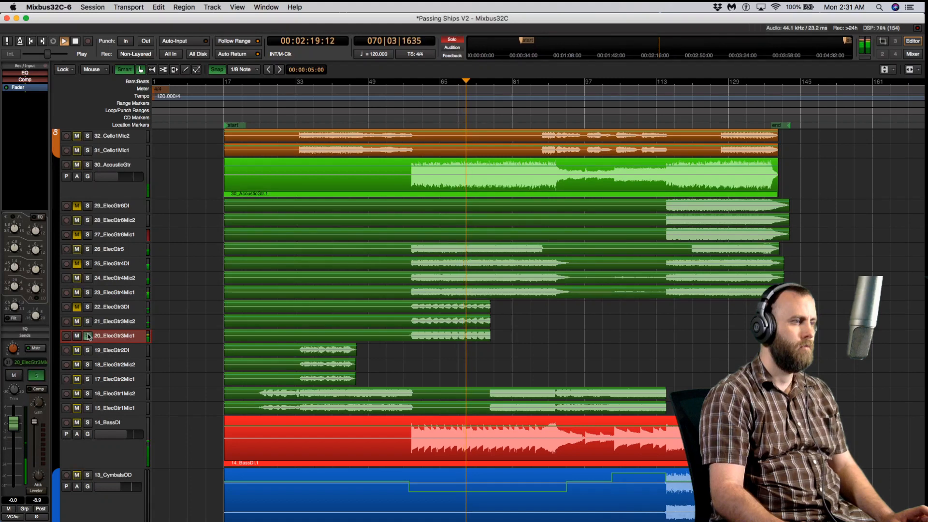
click(88, 336)
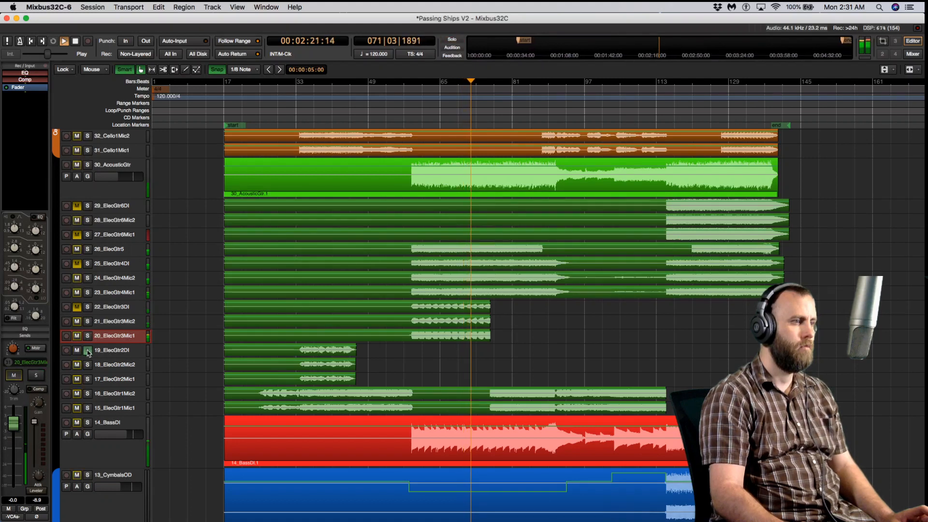
click(88, 321)
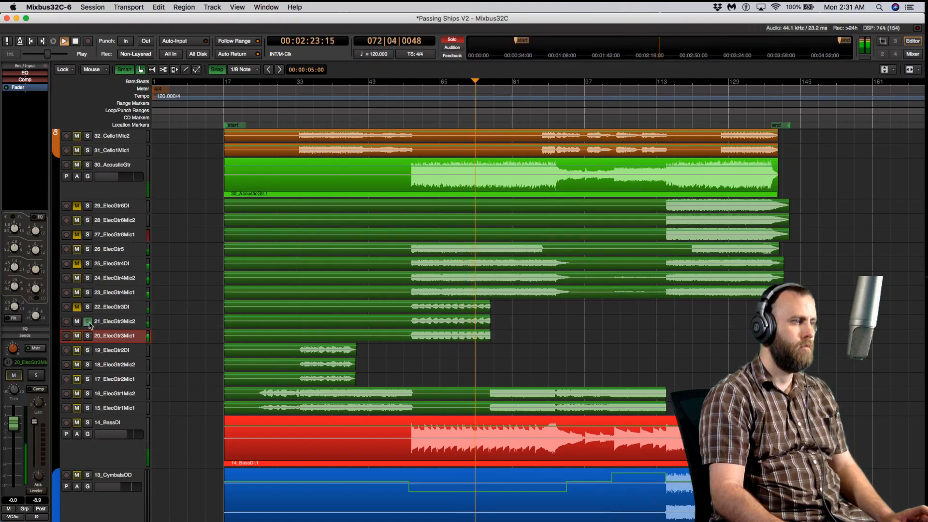
click(87, 335)
click(87, 336)
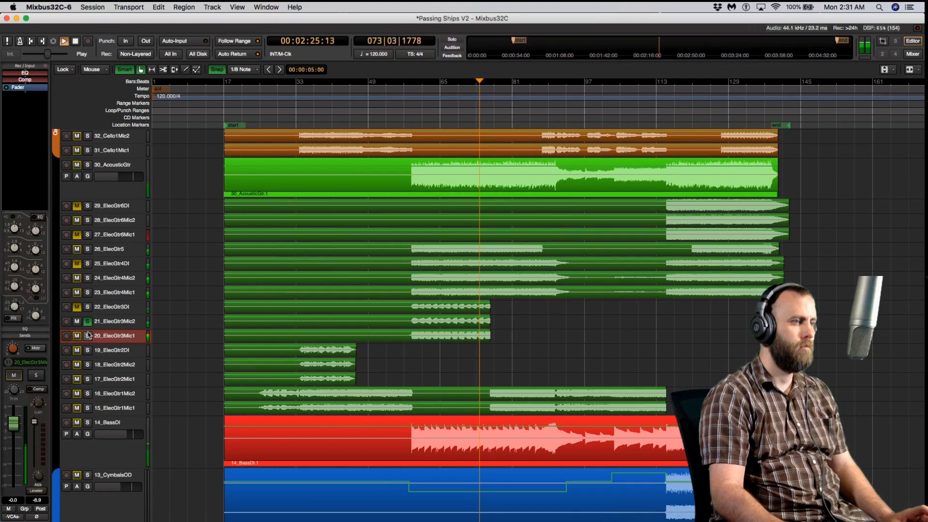
click(87, 322)
key(space)
Step: Enlarge the 39_Synth2 track so that its fader and waveform are fully accessible
scroll(104, 316, up, 10)
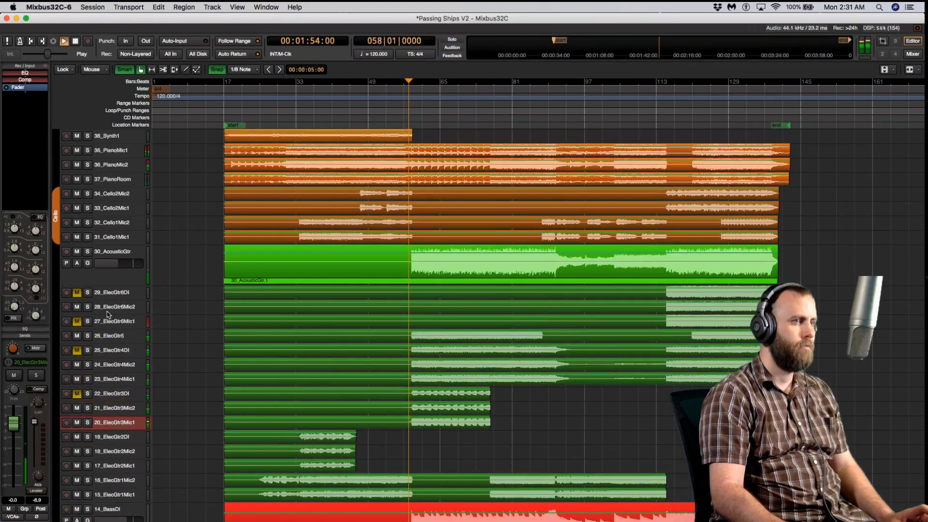
scroll(109, 313, up, 4)
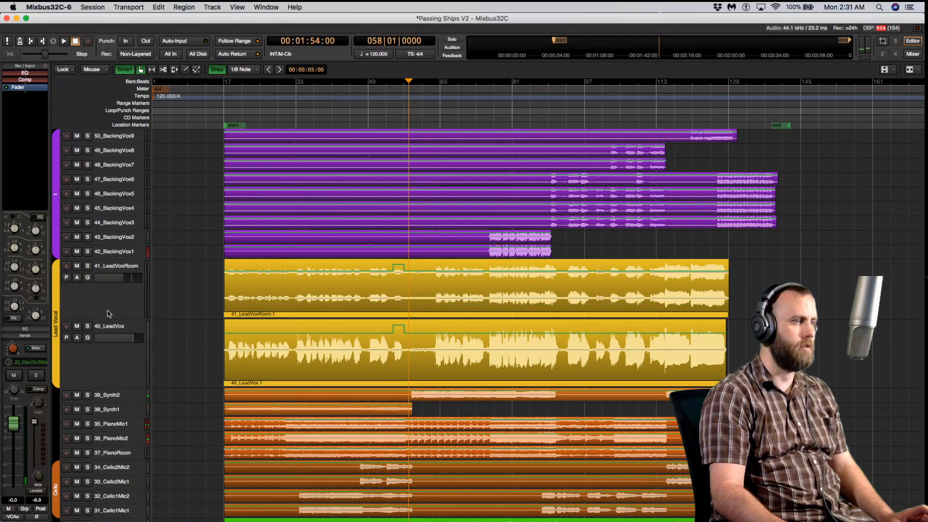
scroll(108, 314, down, 4)
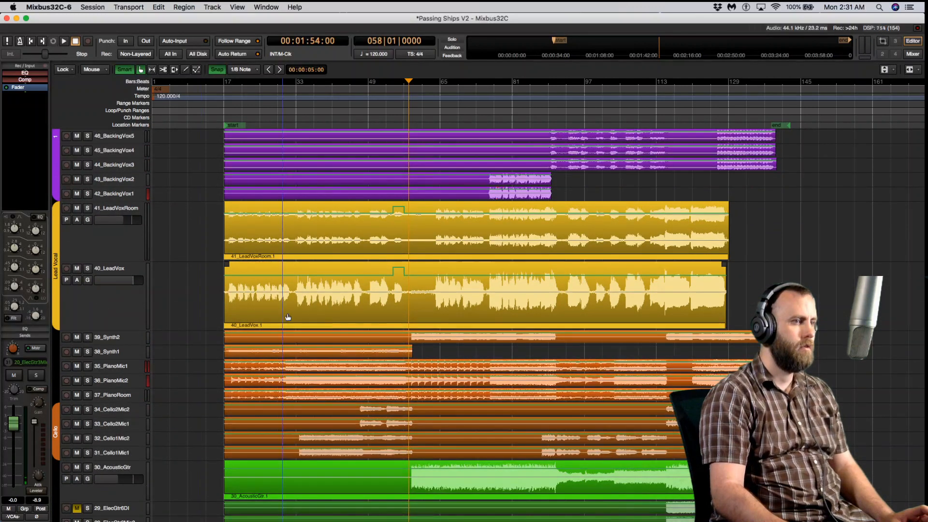
drag(139, 343, 139, 389)
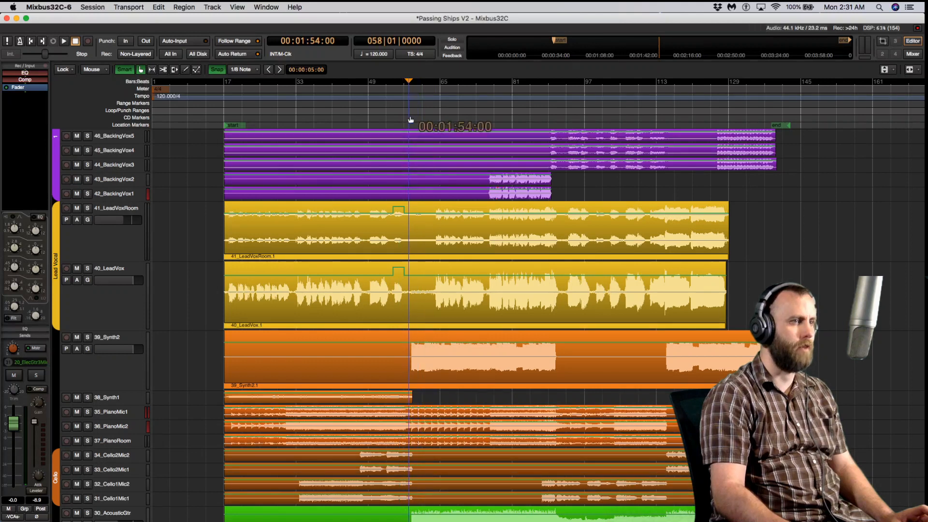
Step: Play from bar 58, select 39_Synth2 and lower its fader to -15.5 dB against the full mix
key(space)
click(109, 339)
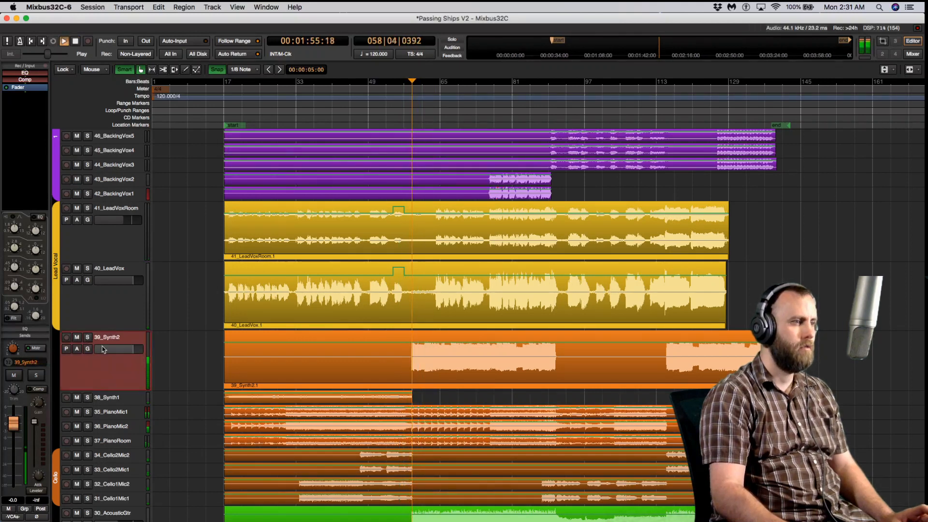
drag(130, 349, 117, 357)
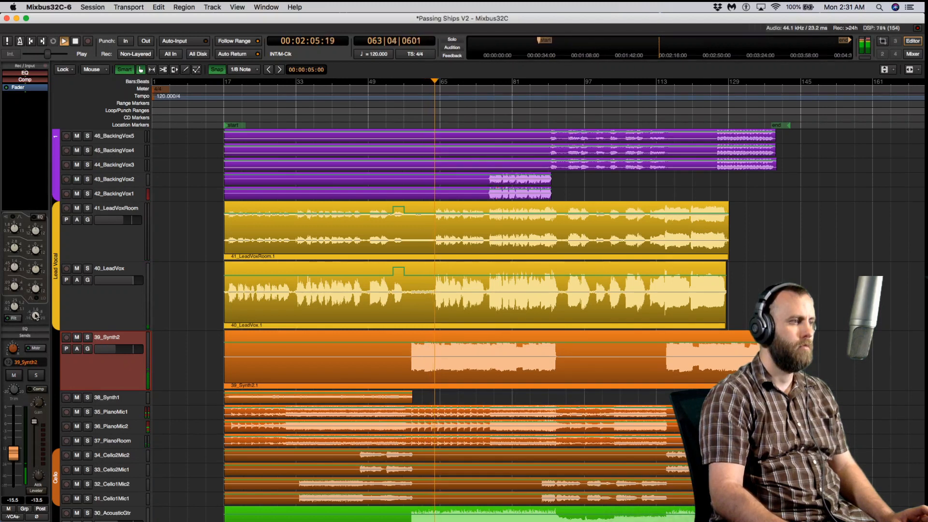
Step: Solo 39_Synth2 and narrow its range with the low-pass filter and a high-pass filter at about 175 Hz
click(87, 338)
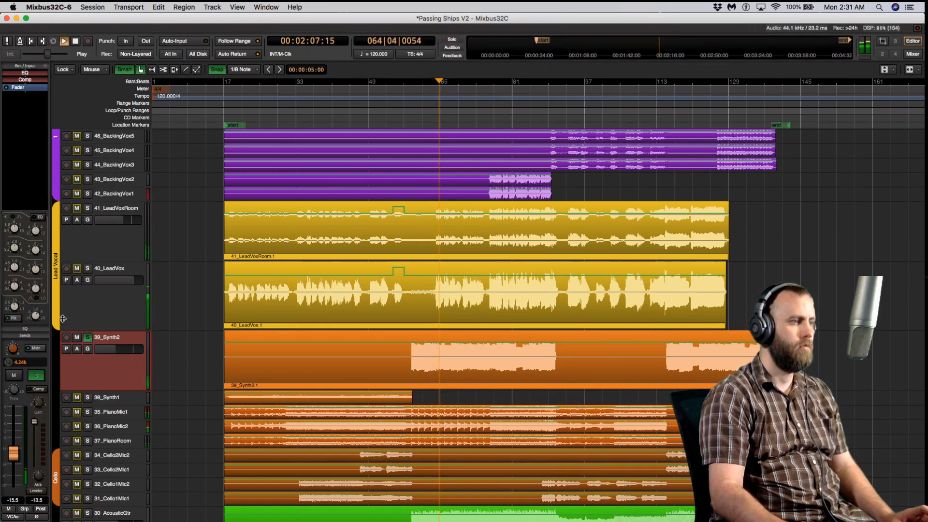
drag(36, 315, 94, 360)
drag(15, 307, 13, 366)
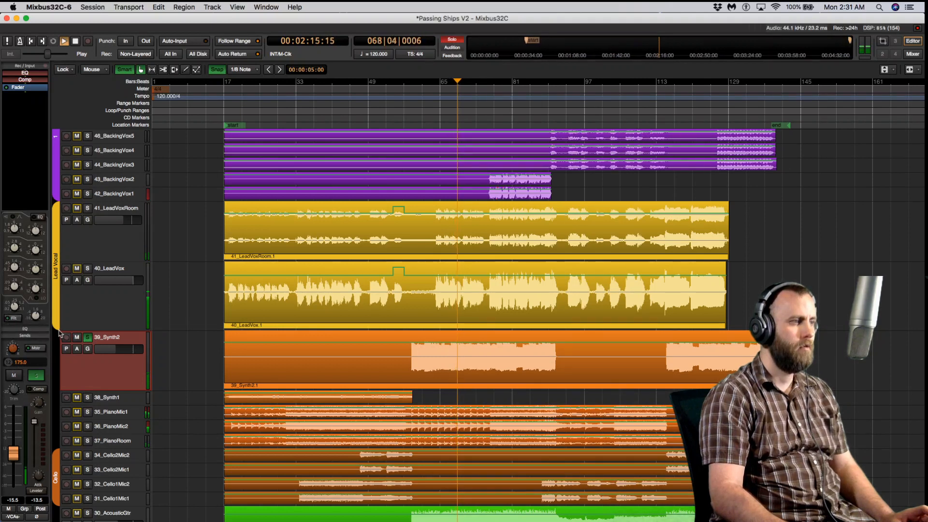
Step: Return 39_Synth2 to the full mix, raise its fader to -13.5 dB, and stop playback
click(88, 337)
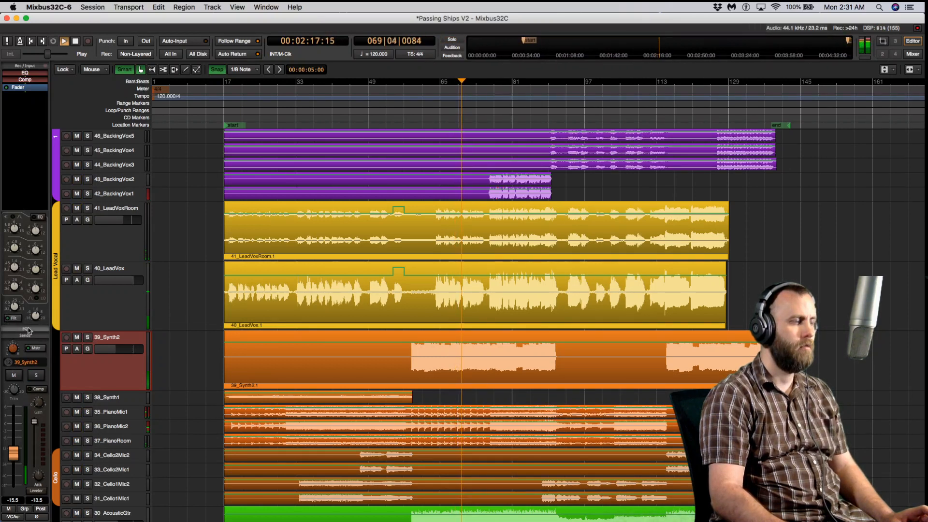
drag(14, 449, 16, 442)
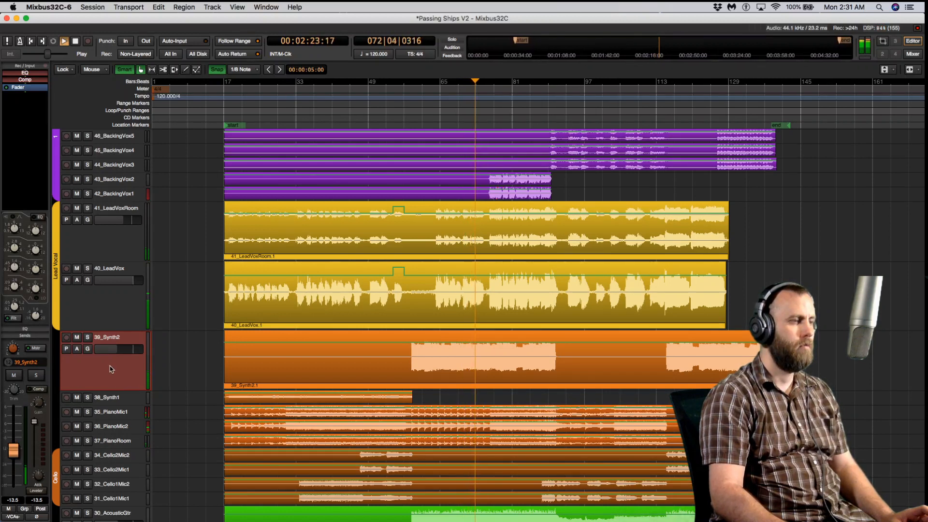
key(space)
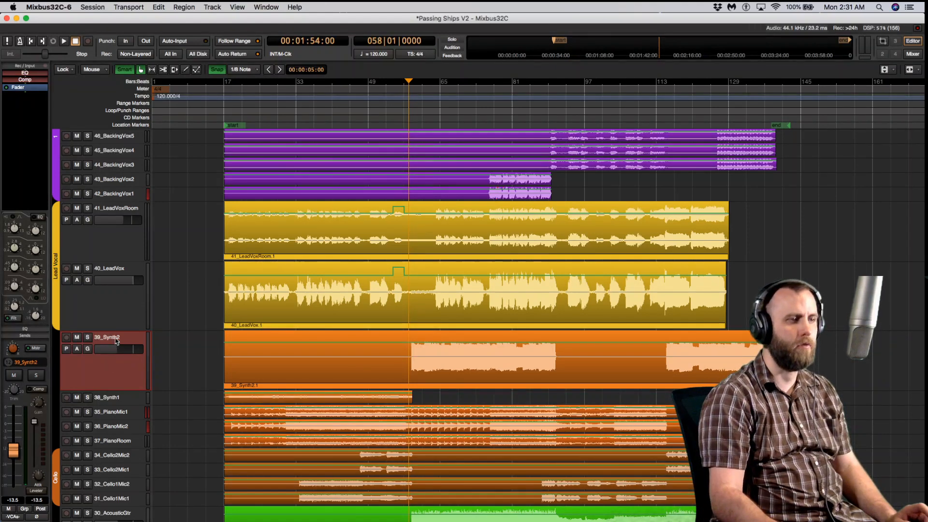
Step: Review the arrangement across the vocal, synth, piano, cello, guitar, bass and drum tracks
scroll(115, 315, down, 10)
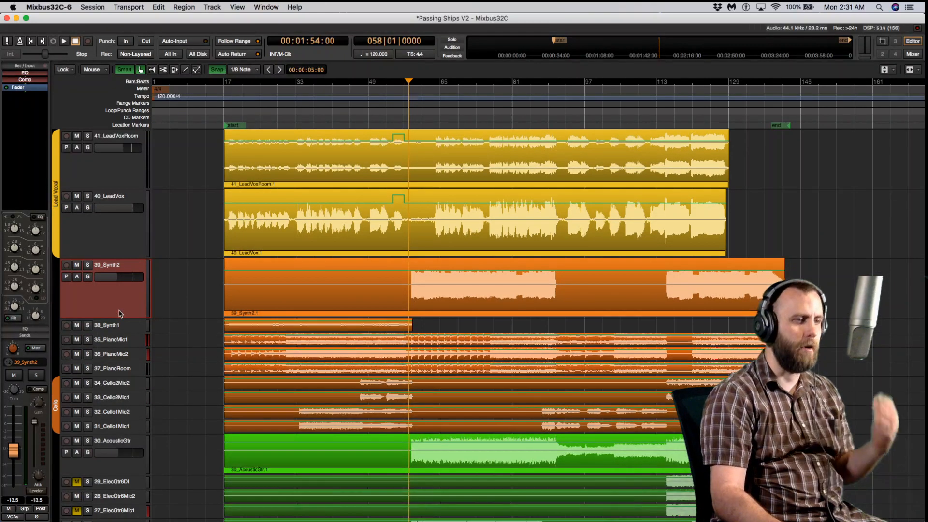
scroll(120, 313, down, 5)
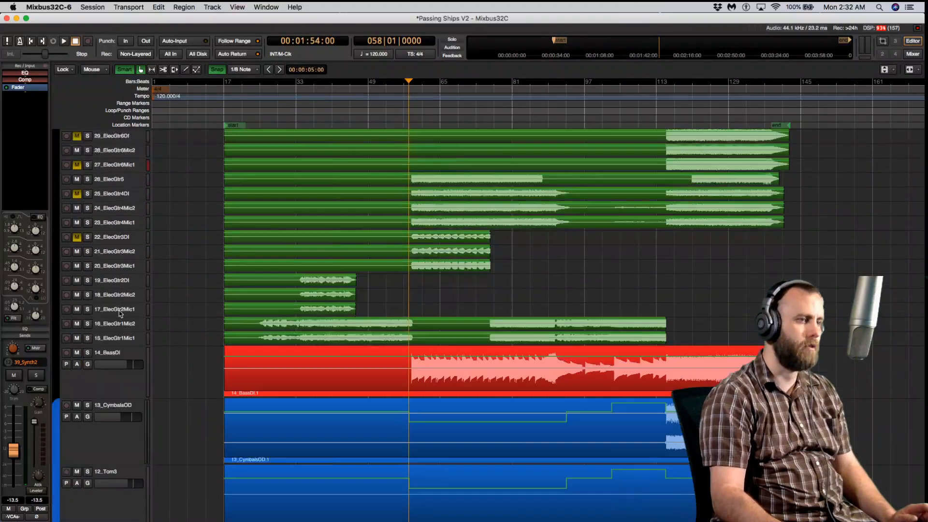
scroll(120, 313, down, 5)
scroll(120, 313, up, 3)
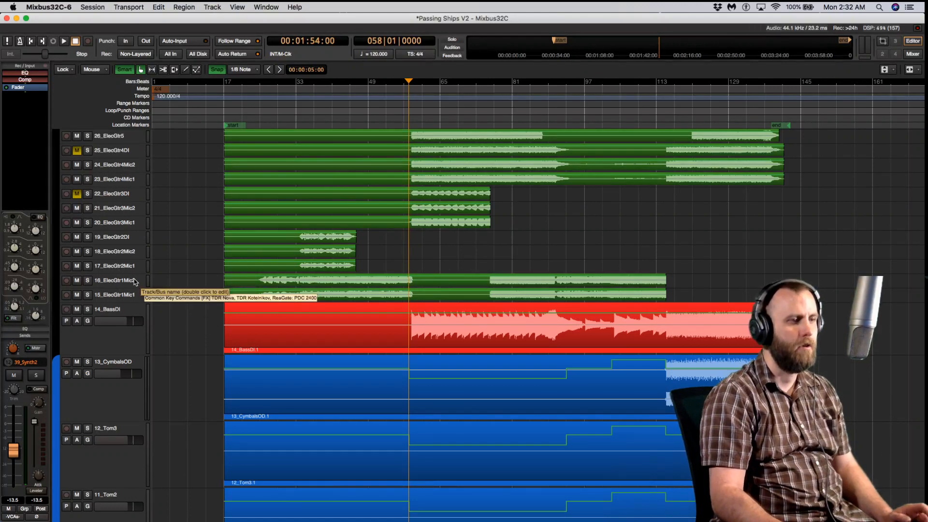
scroll(135, 283, up, 5)
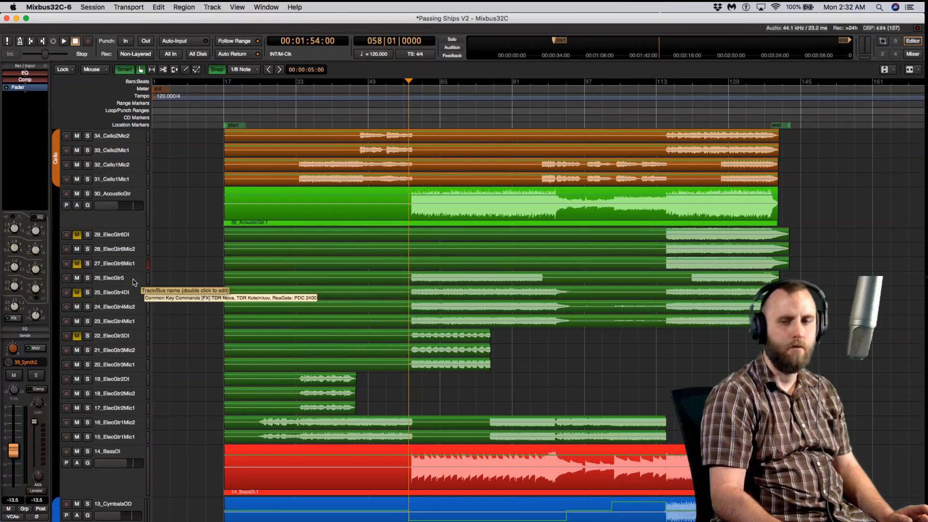
scroll(135, 283, up, 8)
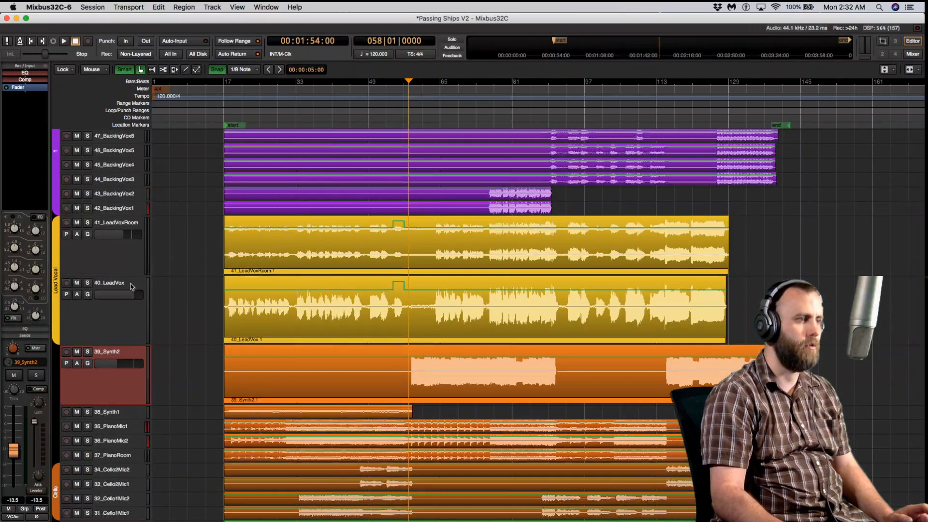
scroll(130, 293, down, 10)
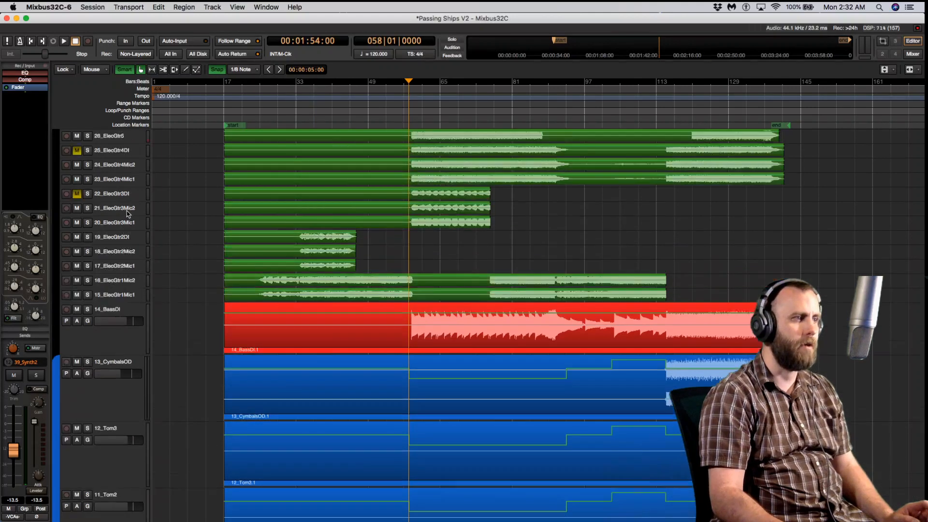
scroll(126, 214, up, 8)
scroll(128, 214, up, 8)
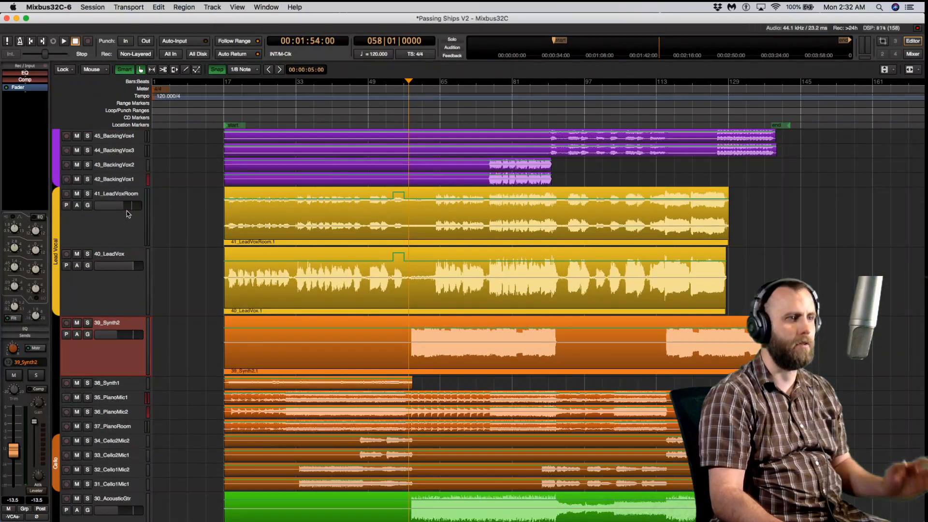
Step: Move the playhead to bar 19, bring it back to bar 59, and settle it at bar 58
click(234, 109)
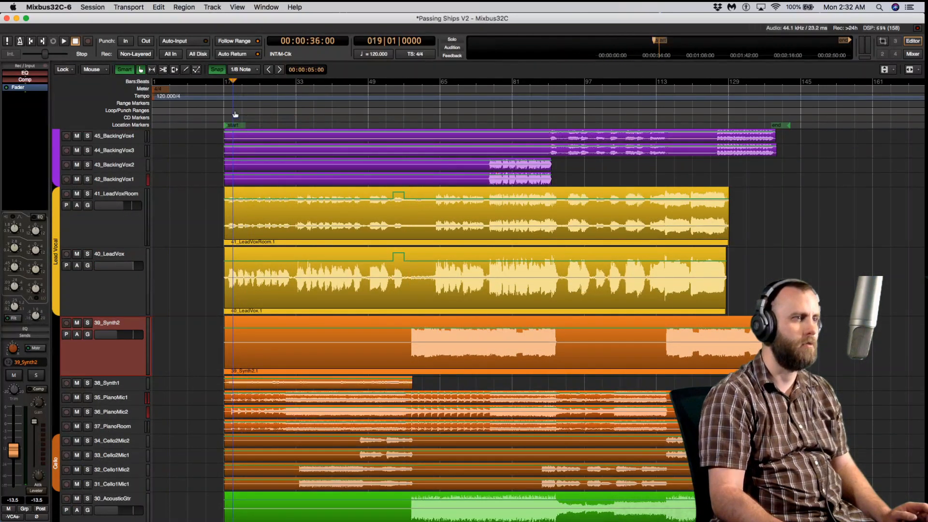
click(413, 115)
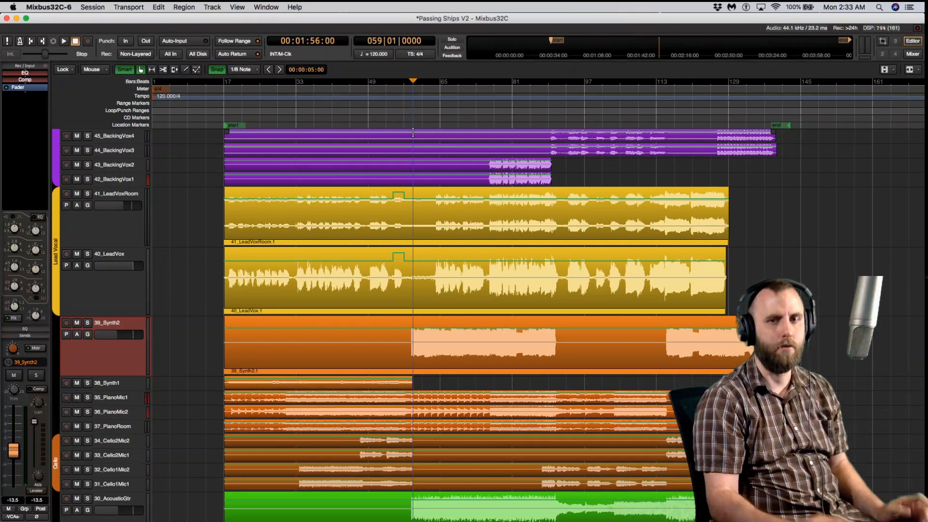
click(407, 113)
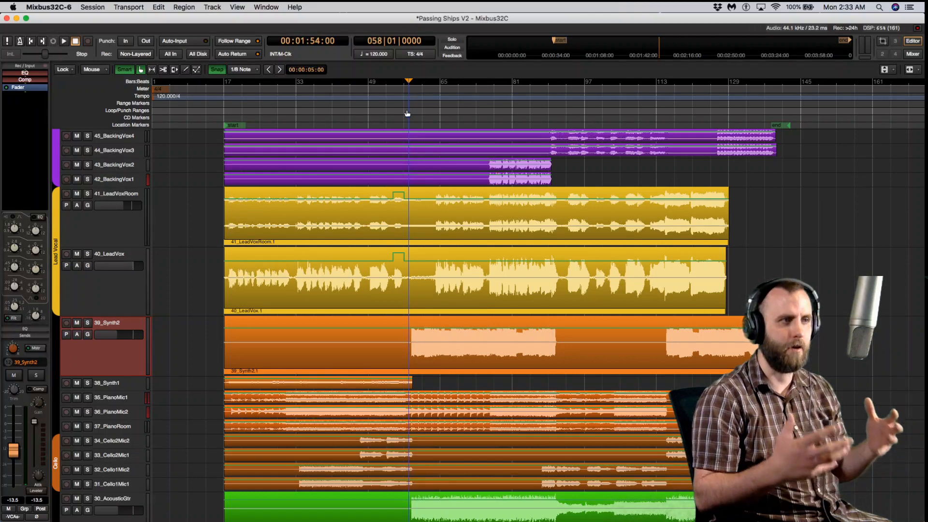